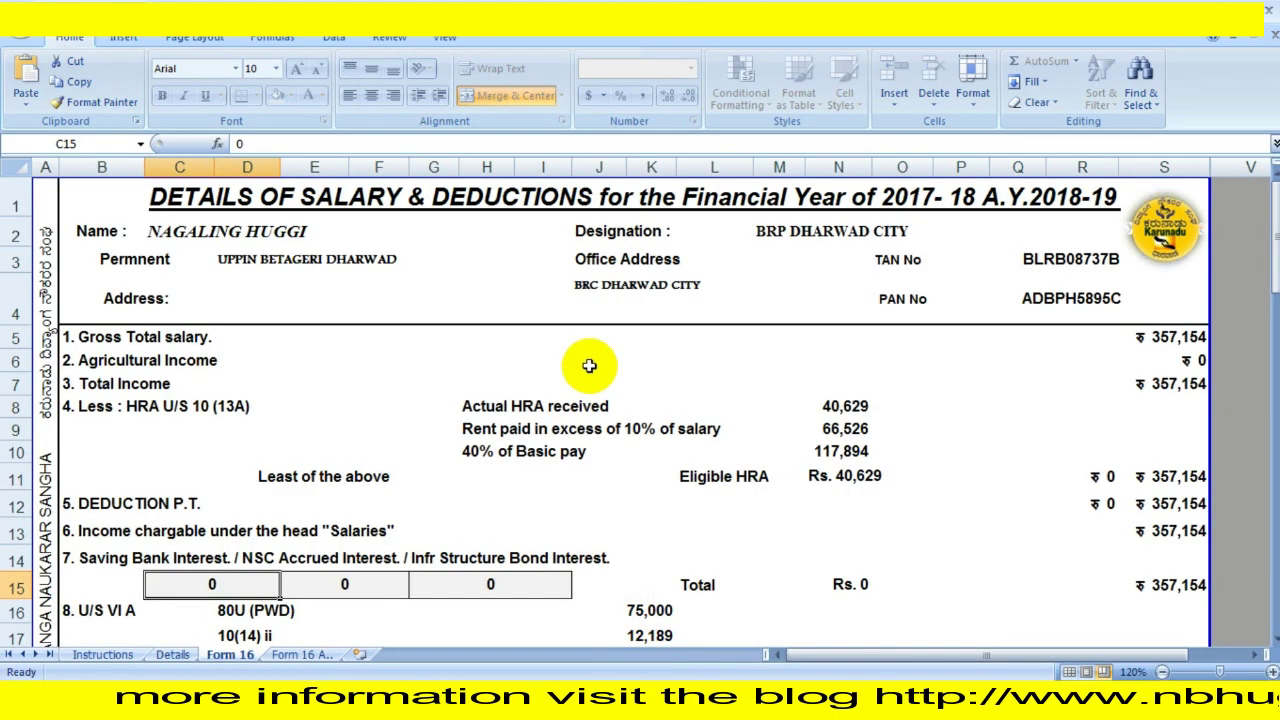
Review the Form 16 and Form 16 A sheets (VI-A deductions ₹87,189, total income ₹239,052), then minimize Excel.
scroll(586, 366, down, 4)
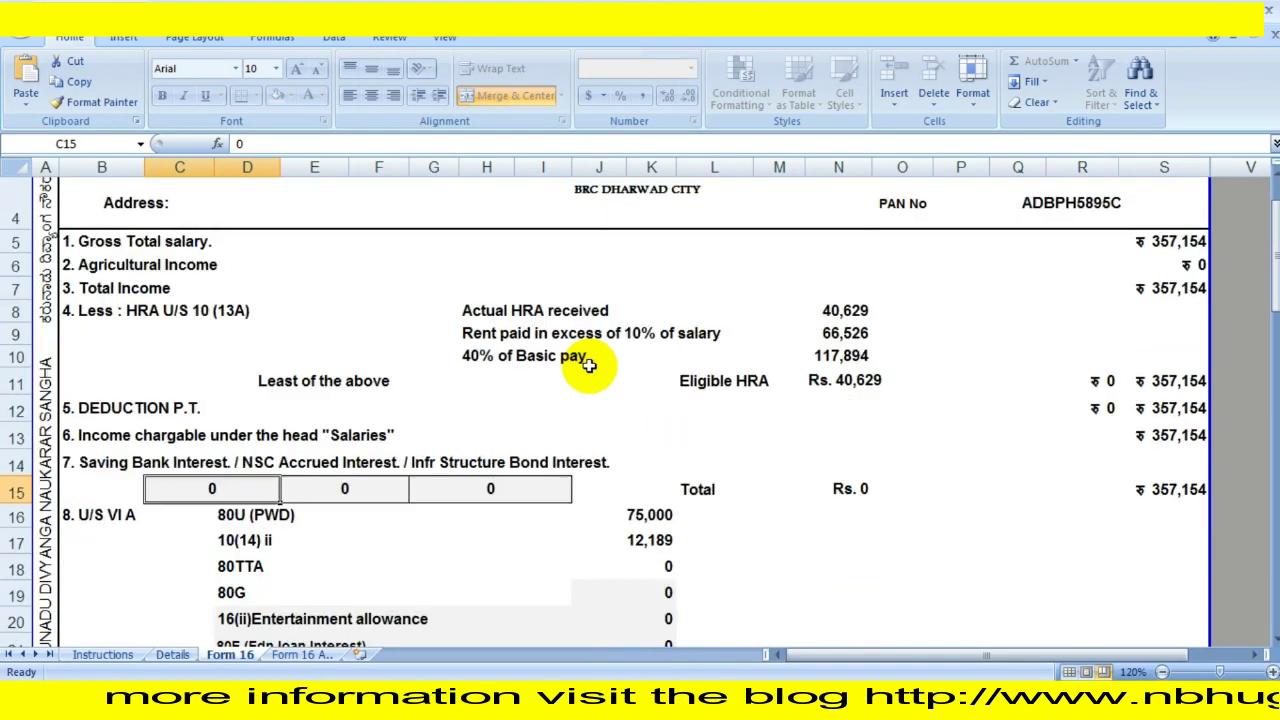
scroll(589, 364, down, 7)
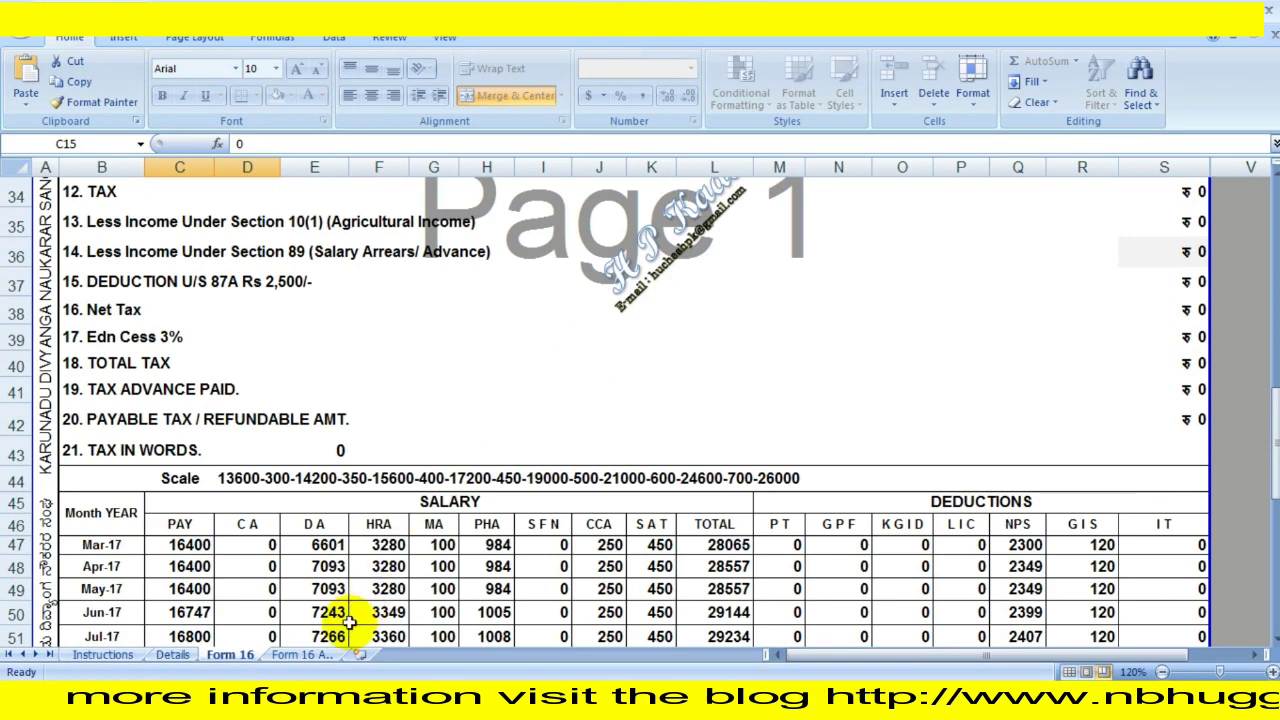
click(300, 654)
scroll(536, 560, down, 2)
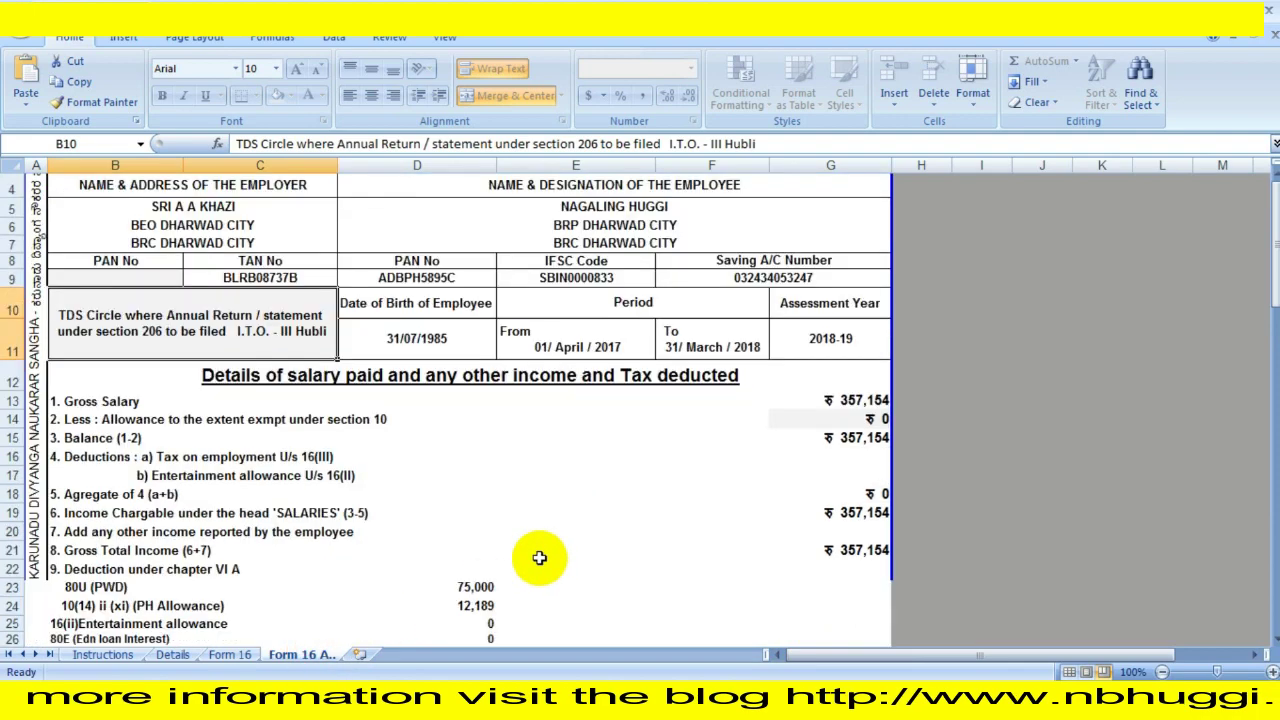
scroll(539, 557, down, 5)
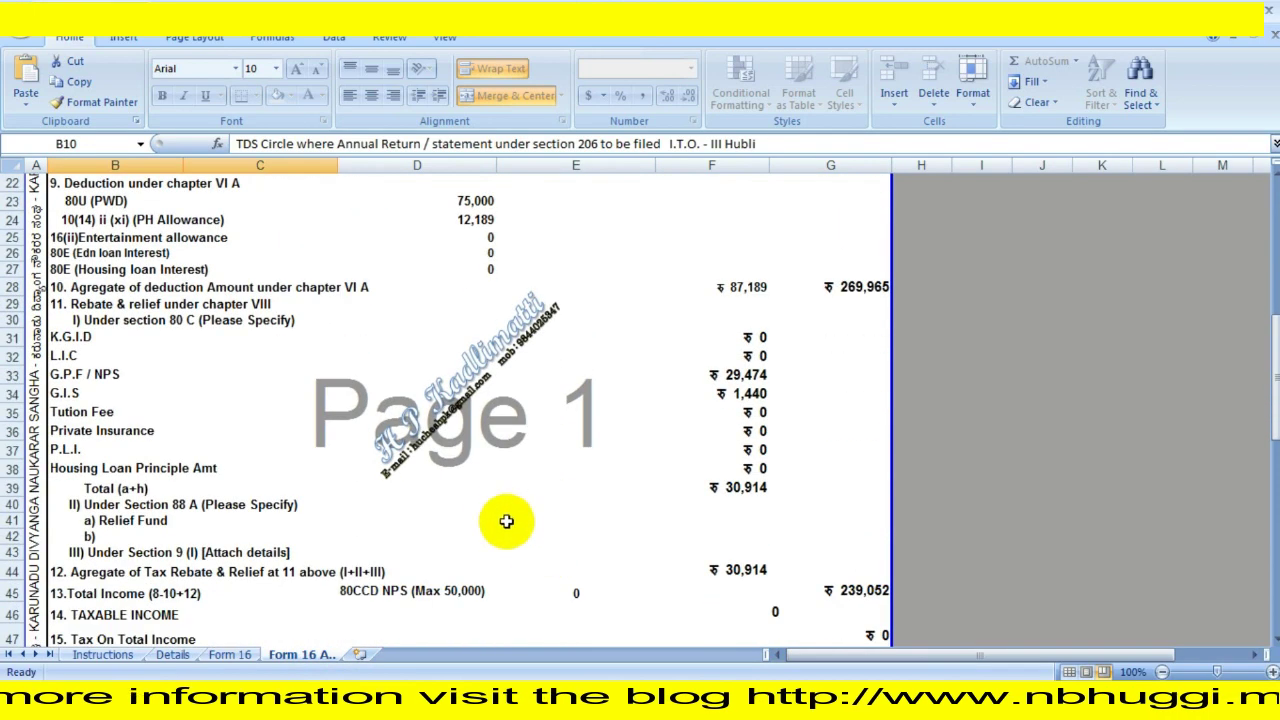
scroll(479, 489, down, 2)
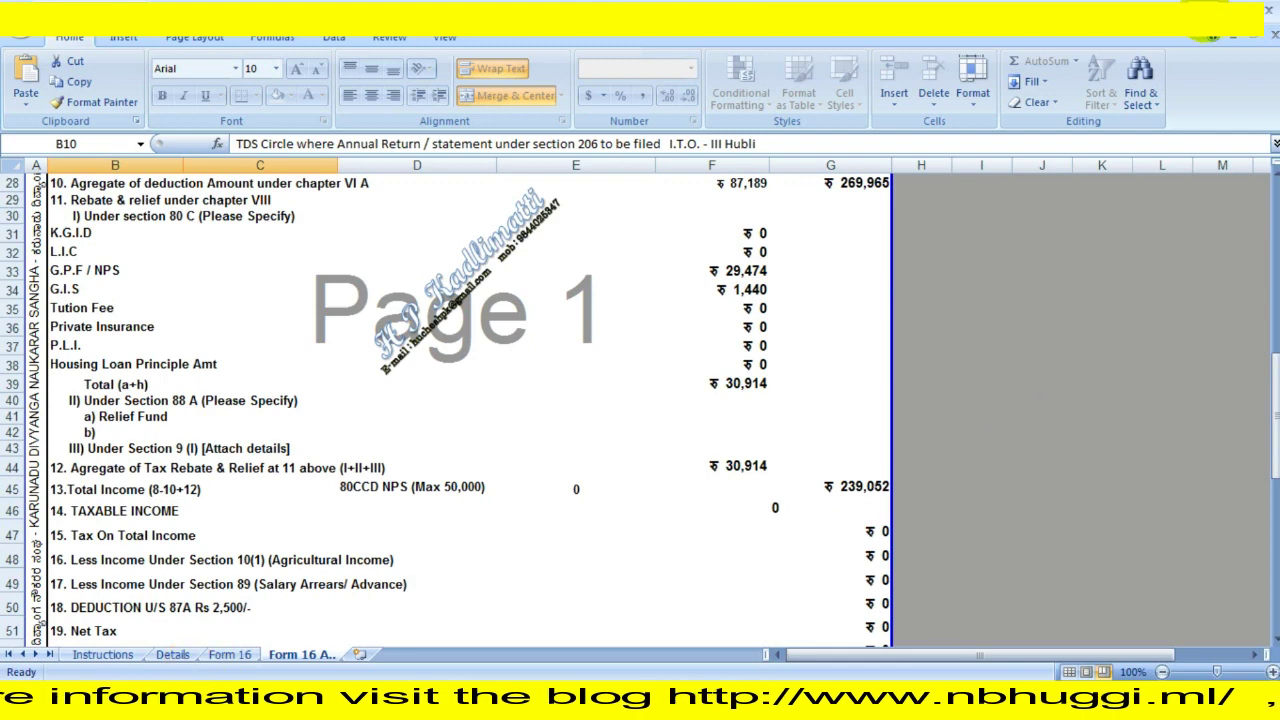
click(1210, 28)
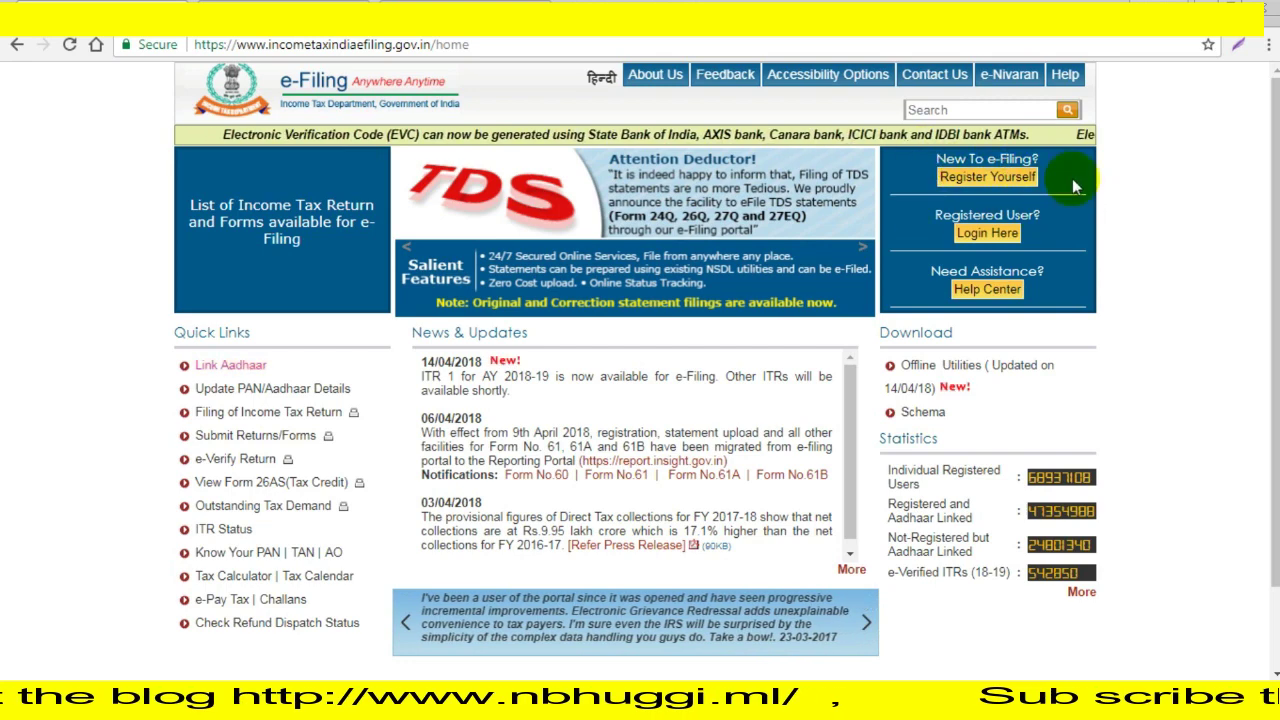
Begin a new registration with user type Individual and continue to the basic details form.
click(998, 186)
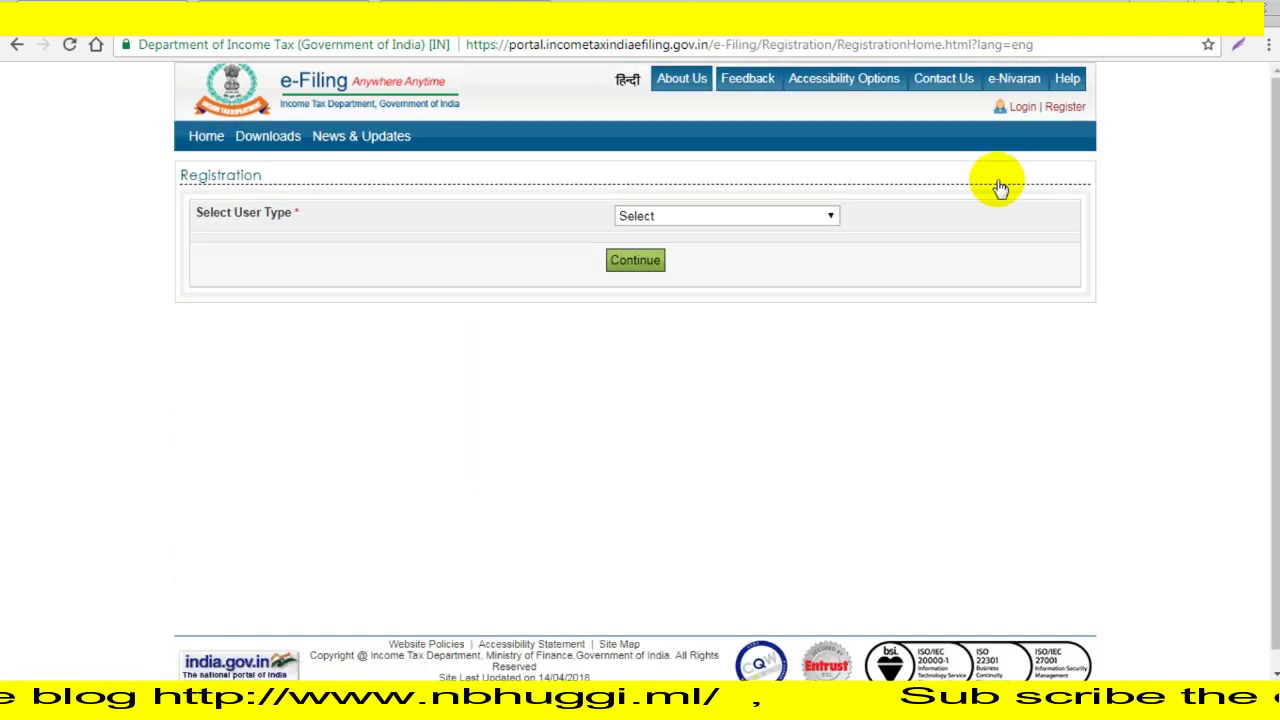
click(820, 220)
click(713, 252)
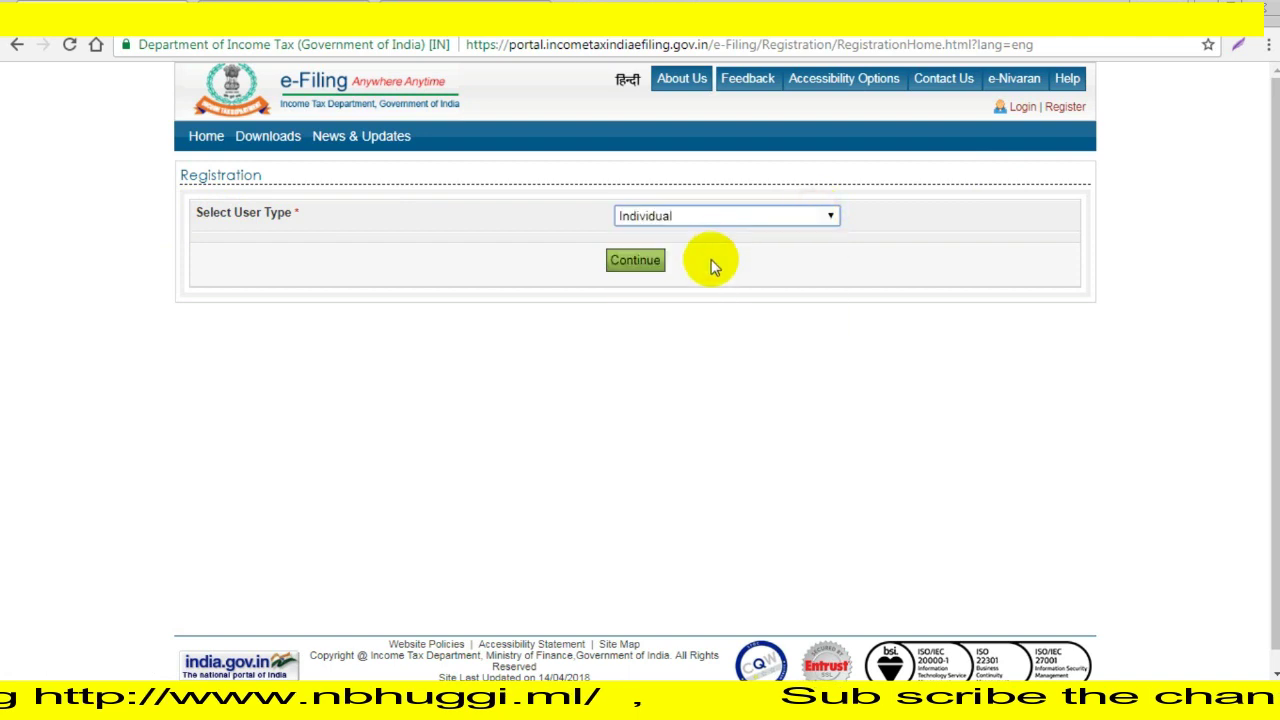
click(648, 268)
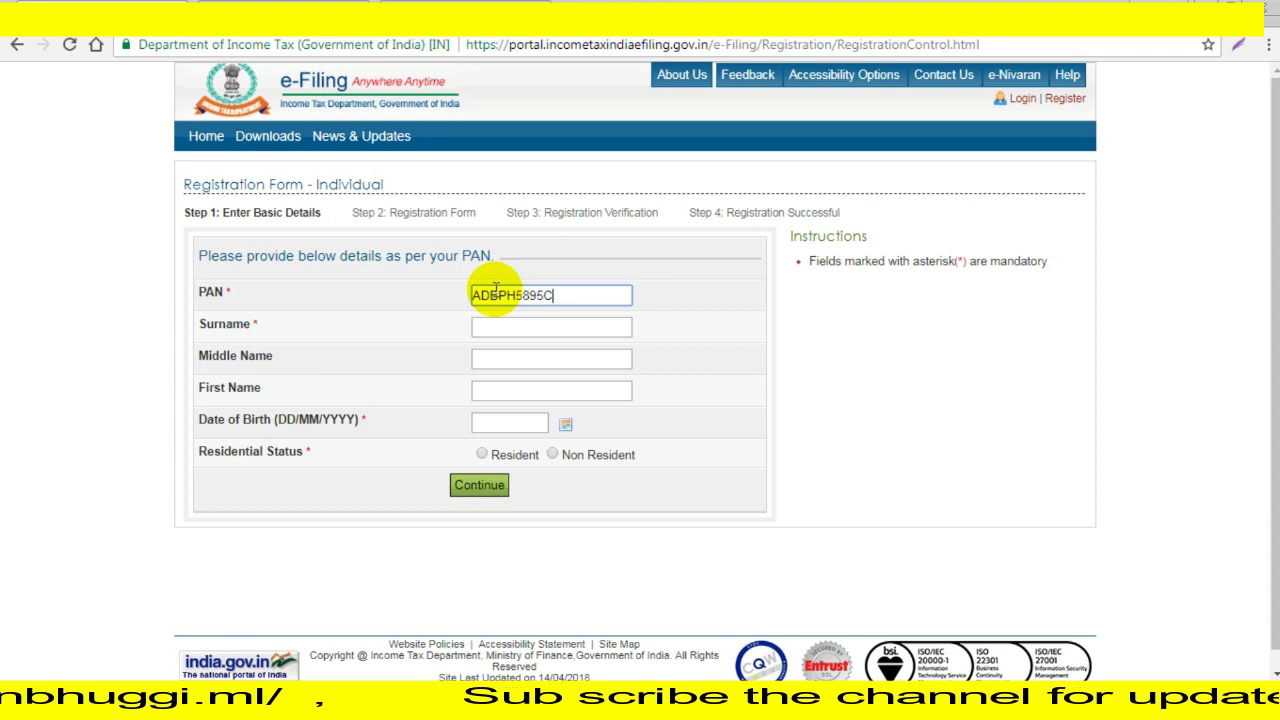
Submit the surname, first name, date of birth and Resident status, then return Home after the already-registered error.
click(575, 327)
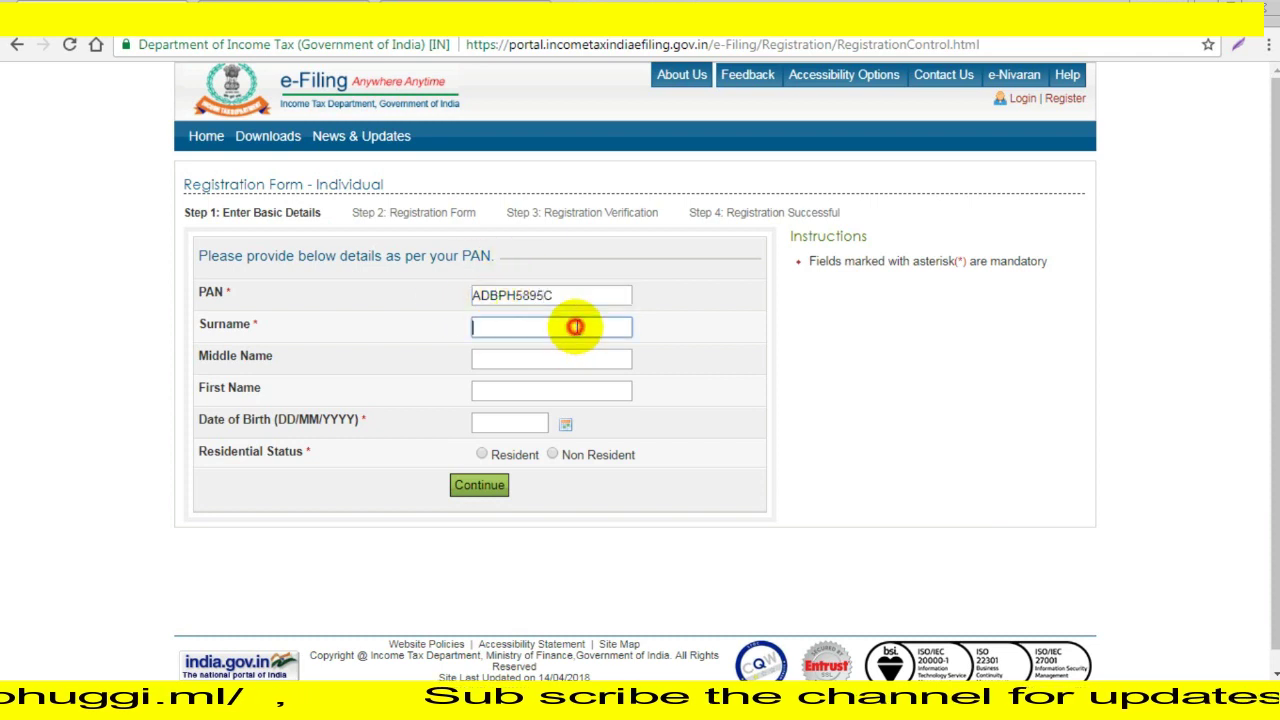
text(HUGGI)
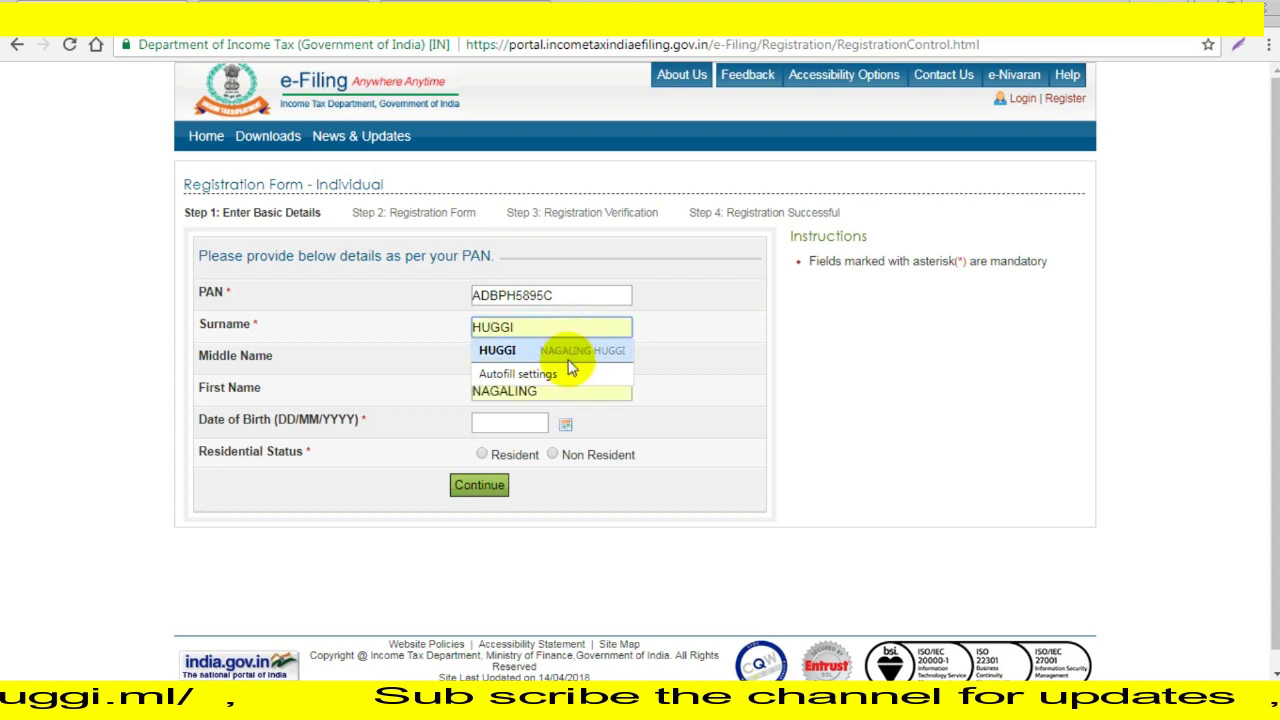
click(558, 350)
click(498, 427)
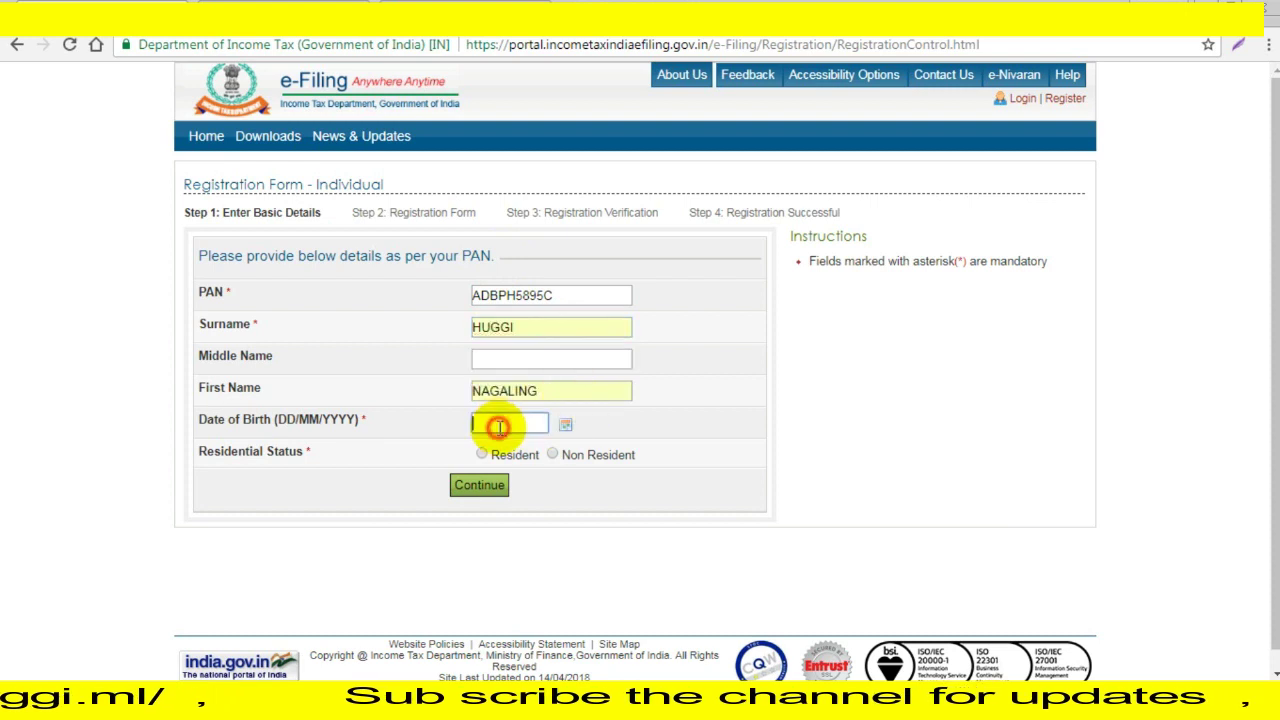
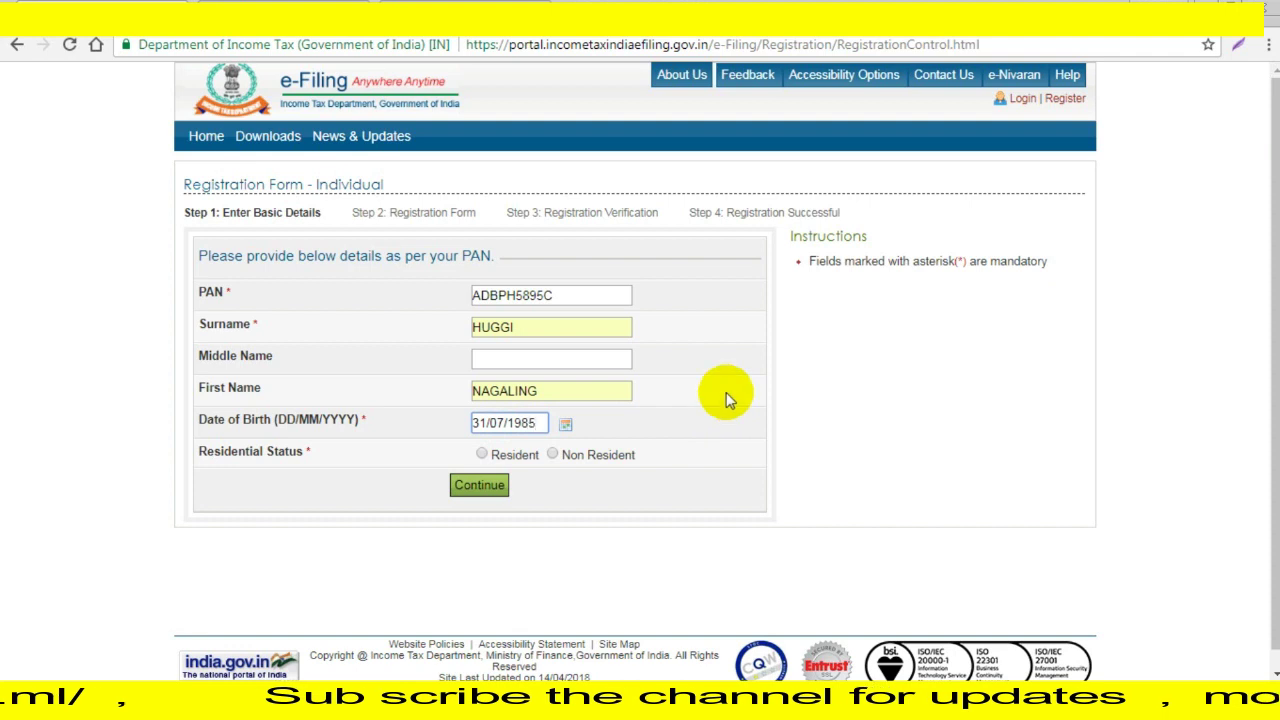
click(492, 455)
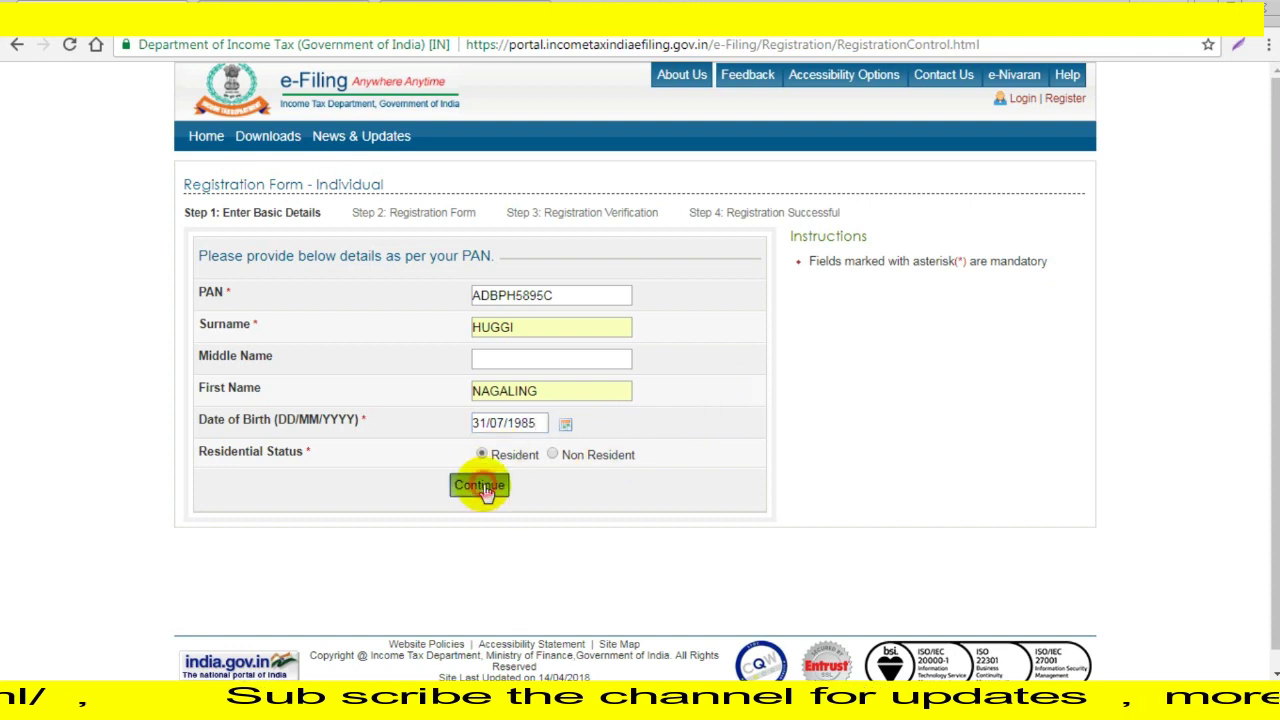
click(480, 487)
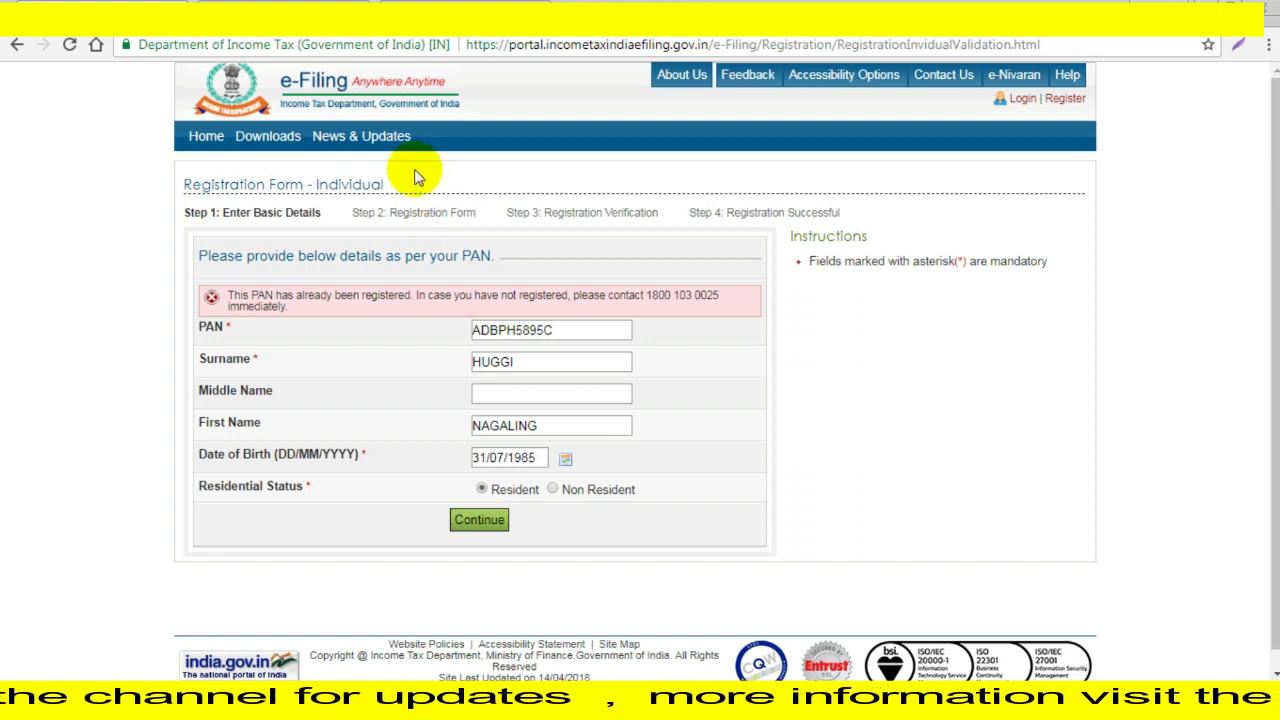
click(207, 147)
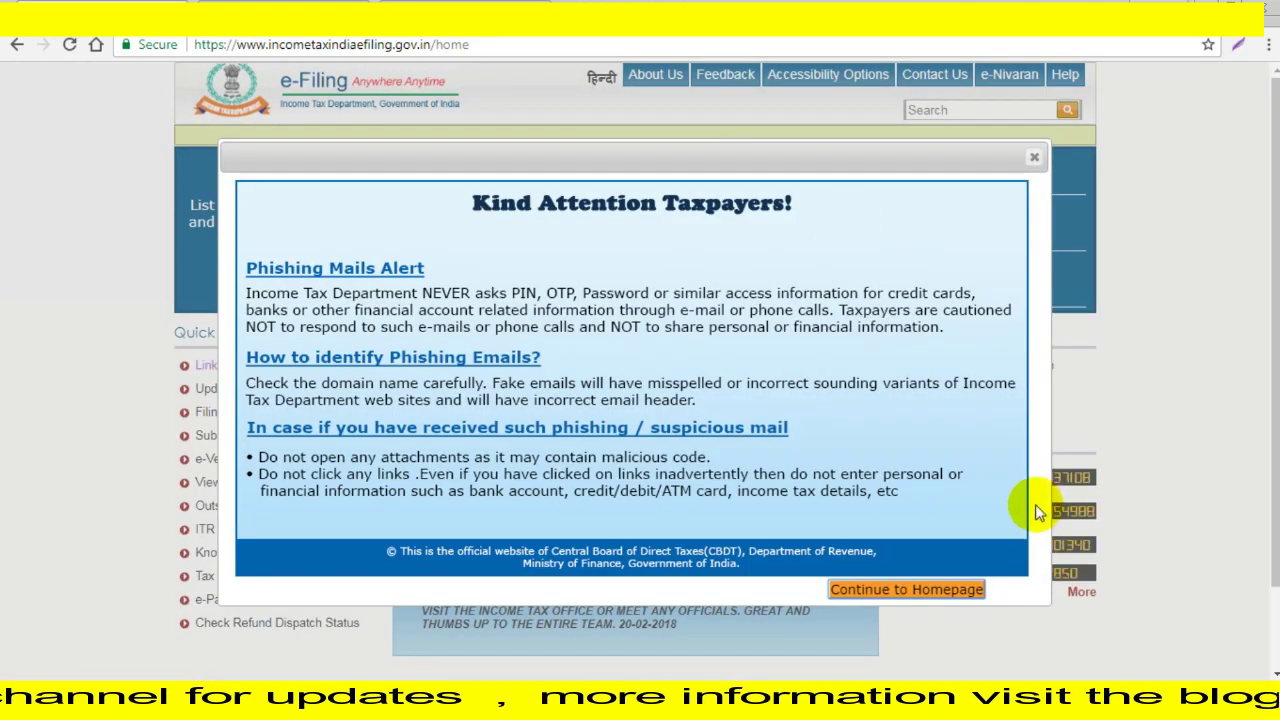
click(893, 589)
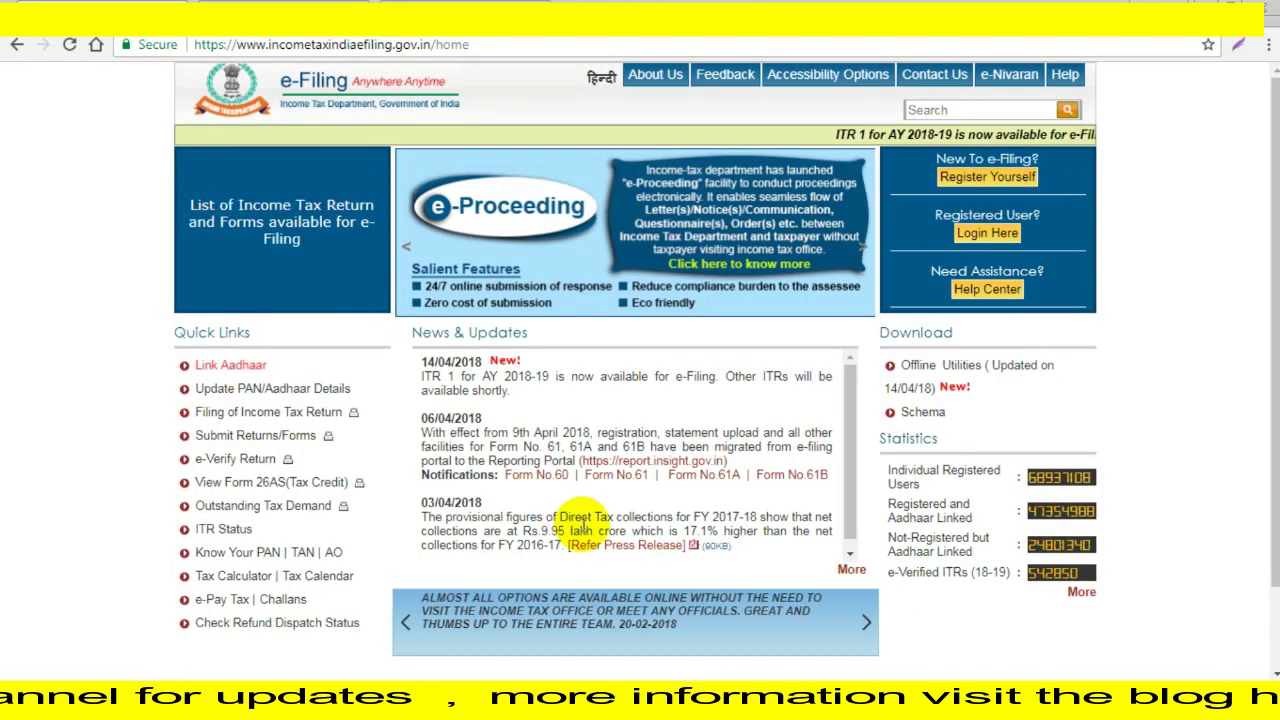
click(214, 368)
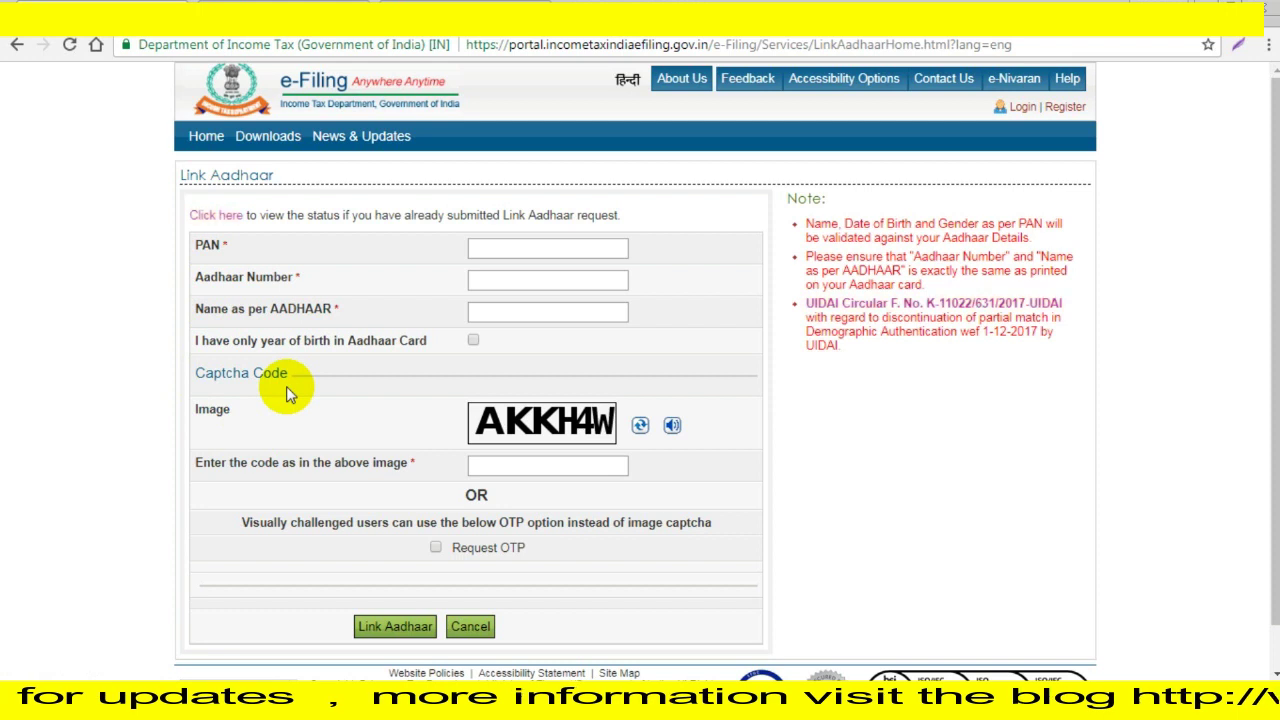
click(487, 244)
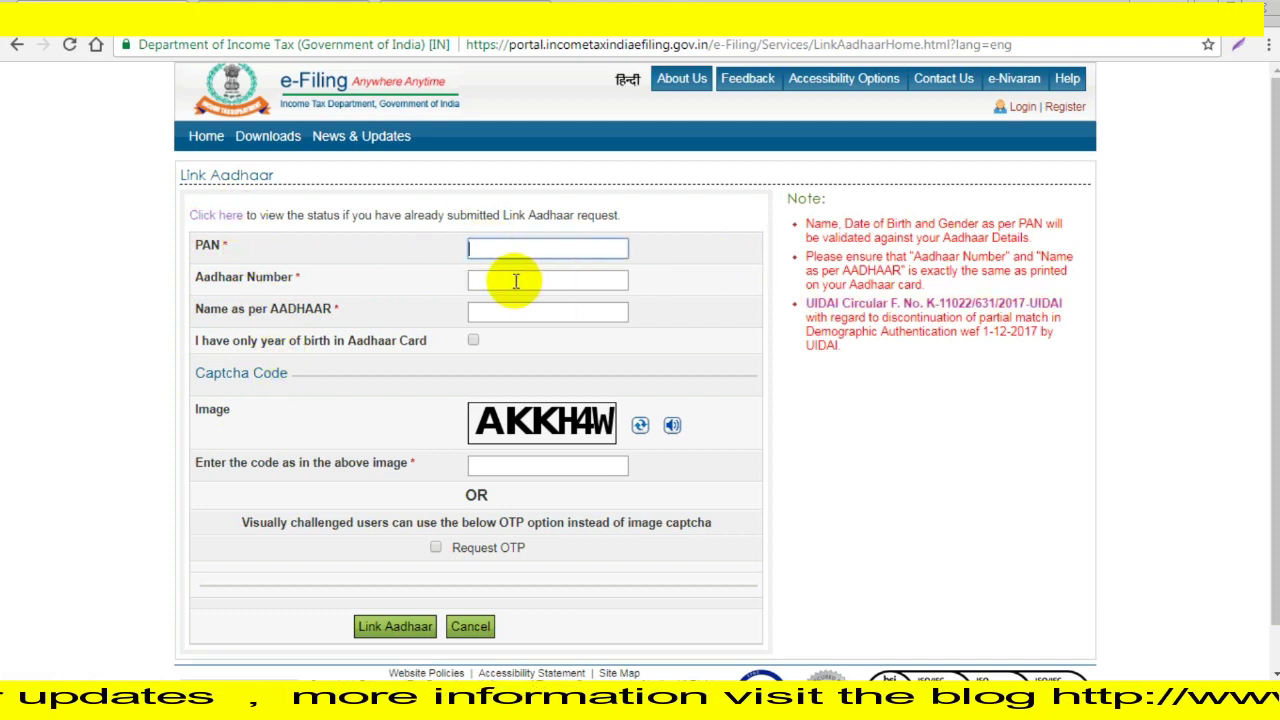
click(515, 280)
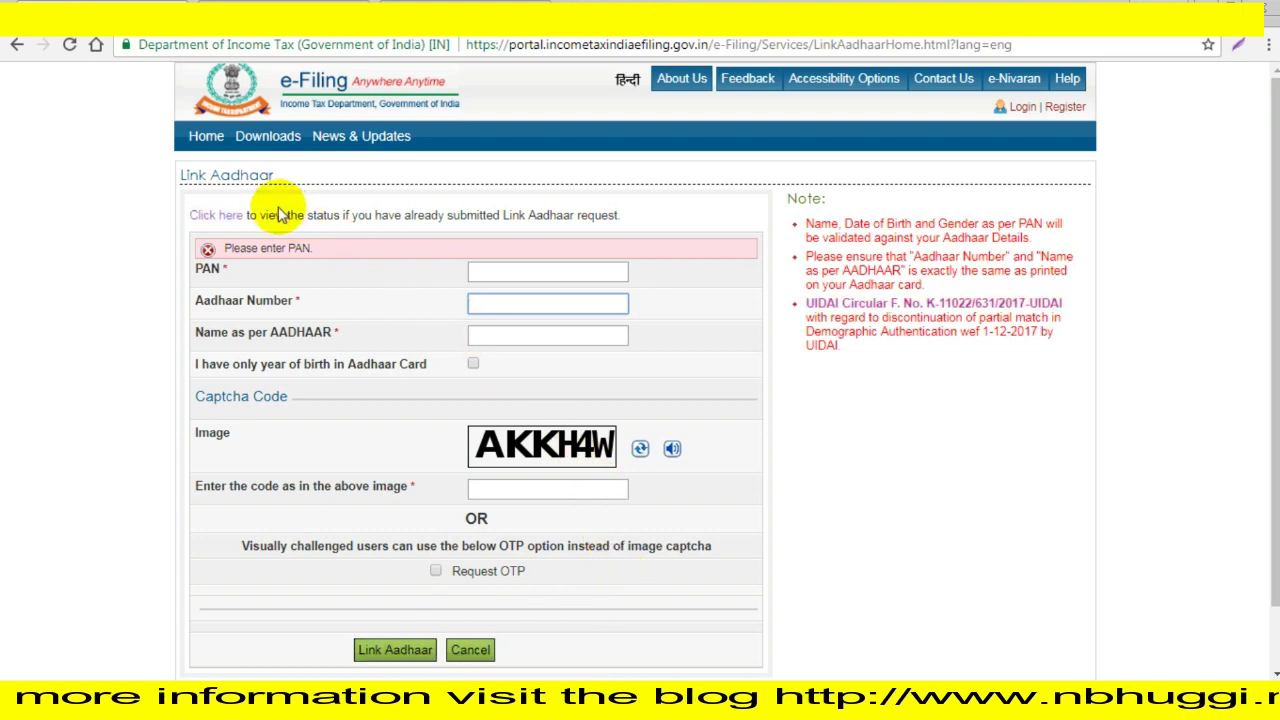
click(202, 146)
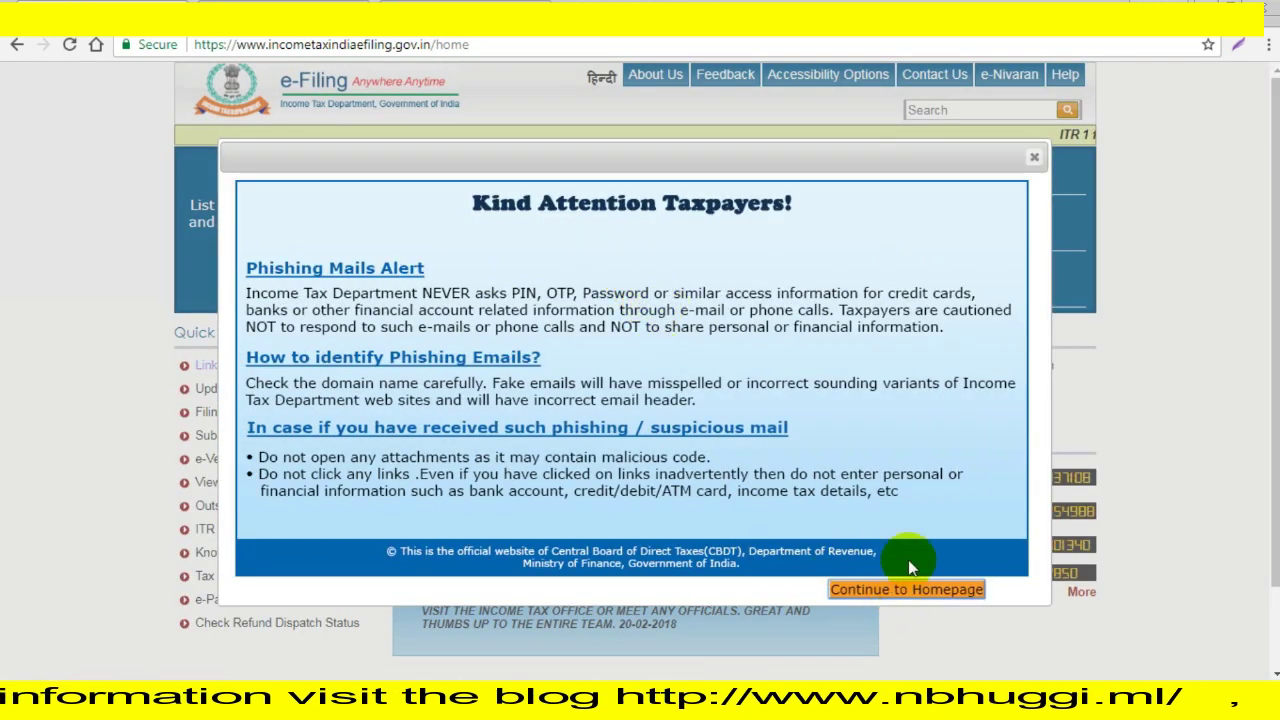
Dismiss the Kind Attention Taxpayers phishing popup.
click(1035, 158)
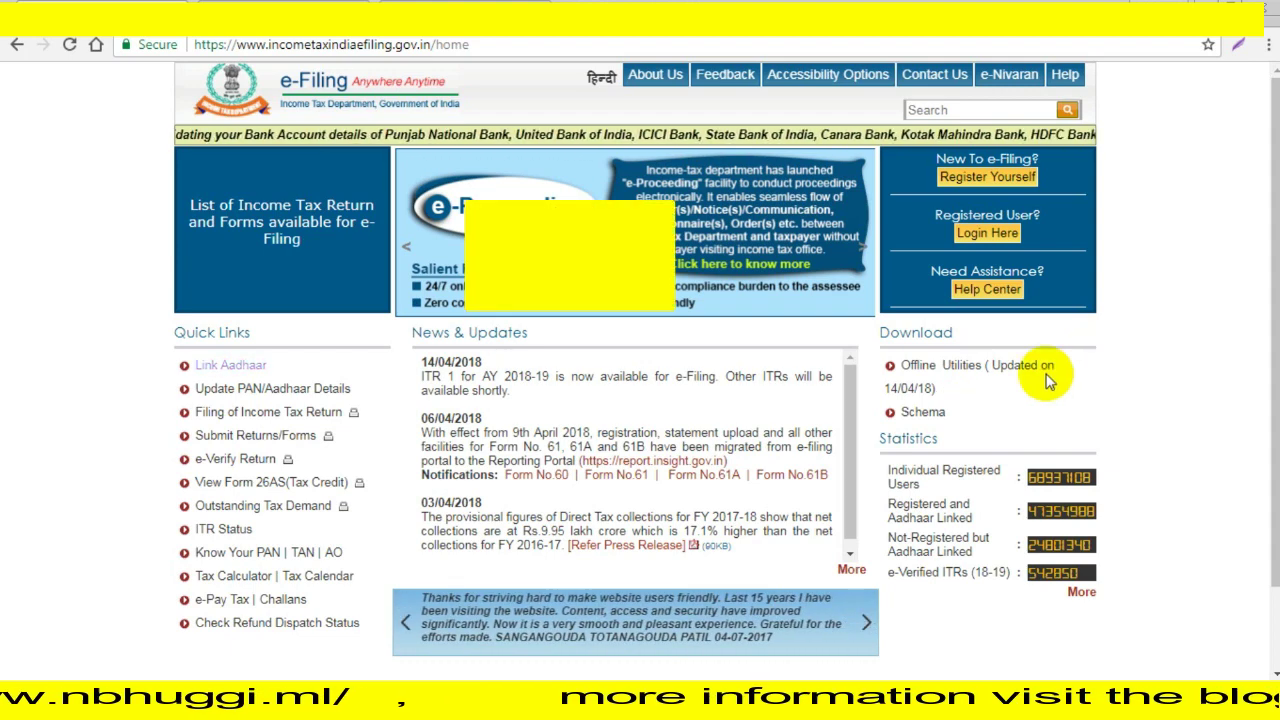
On the login page, fill the user ID and date of birth from the saved entry.
click(1006, 242)
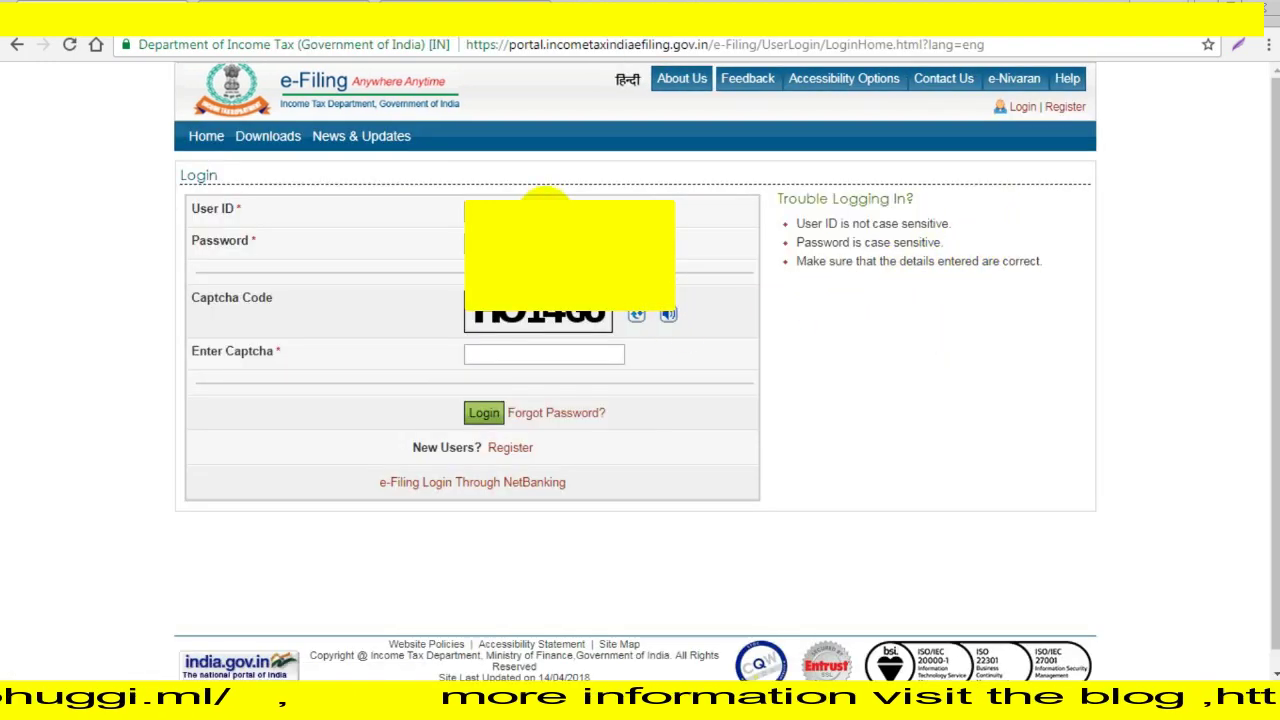
click(545, 211)
click(560, 232)
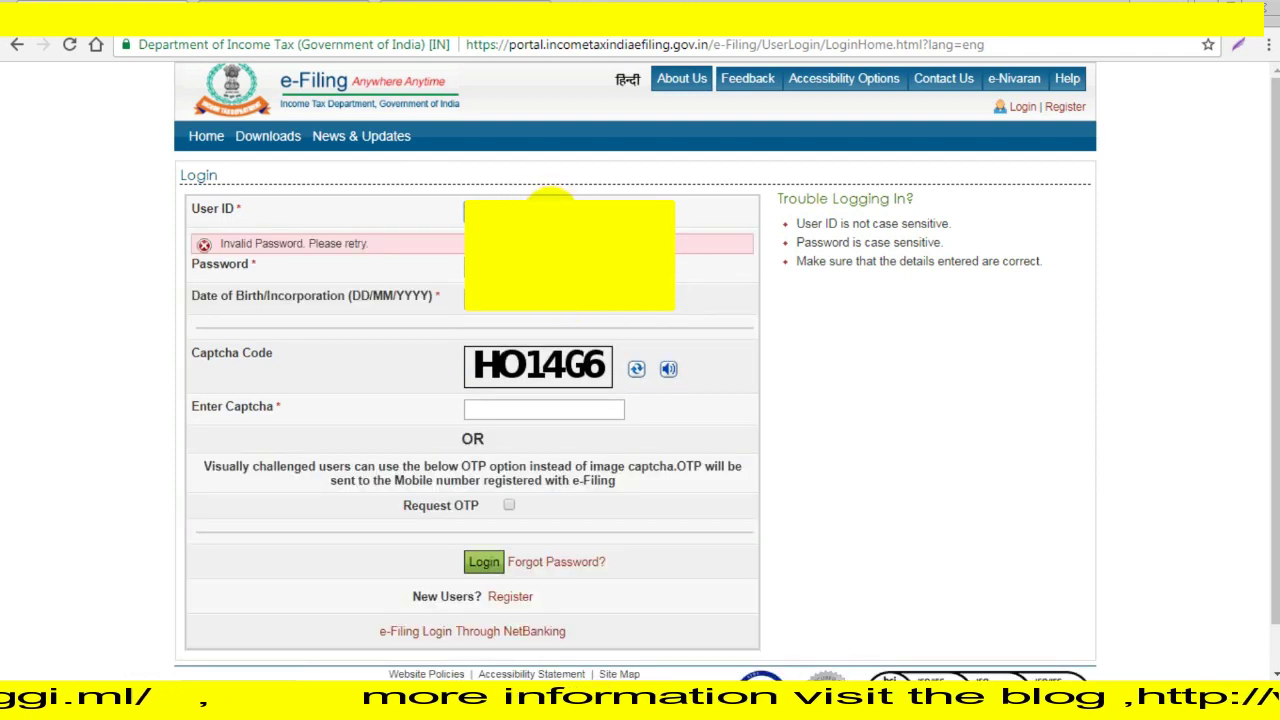
click(545, 205)
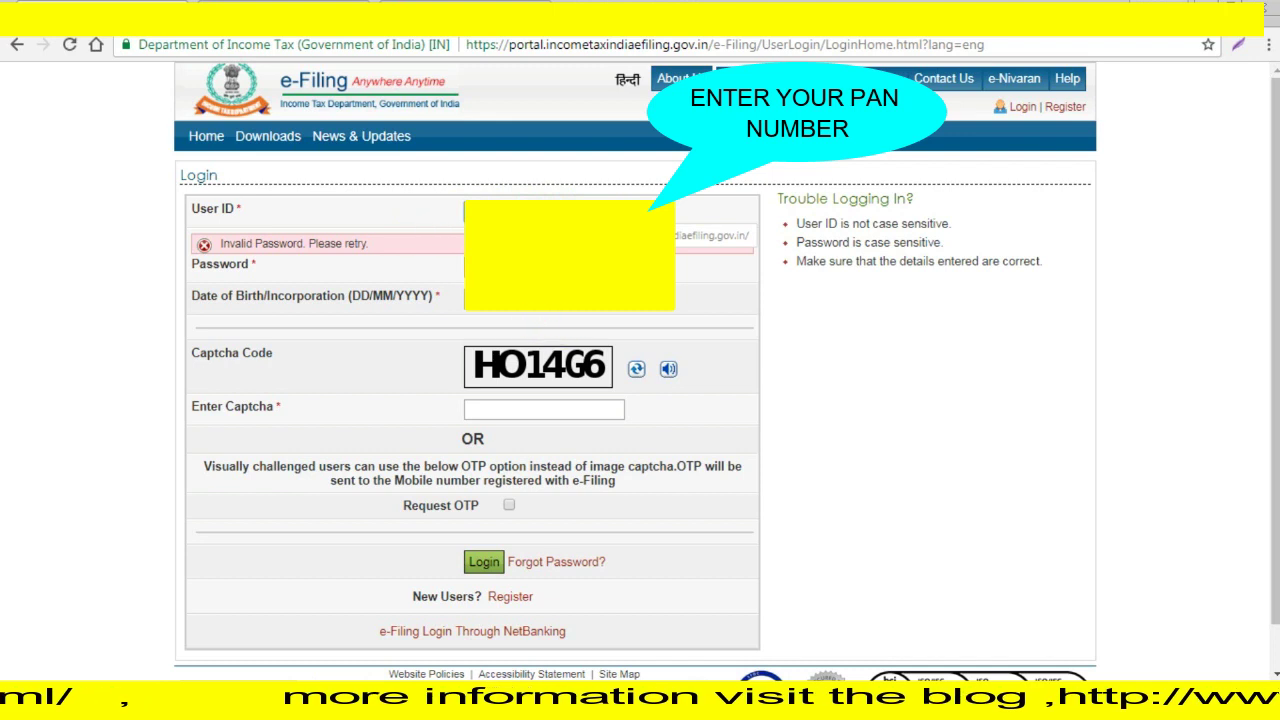
click(555, 312)
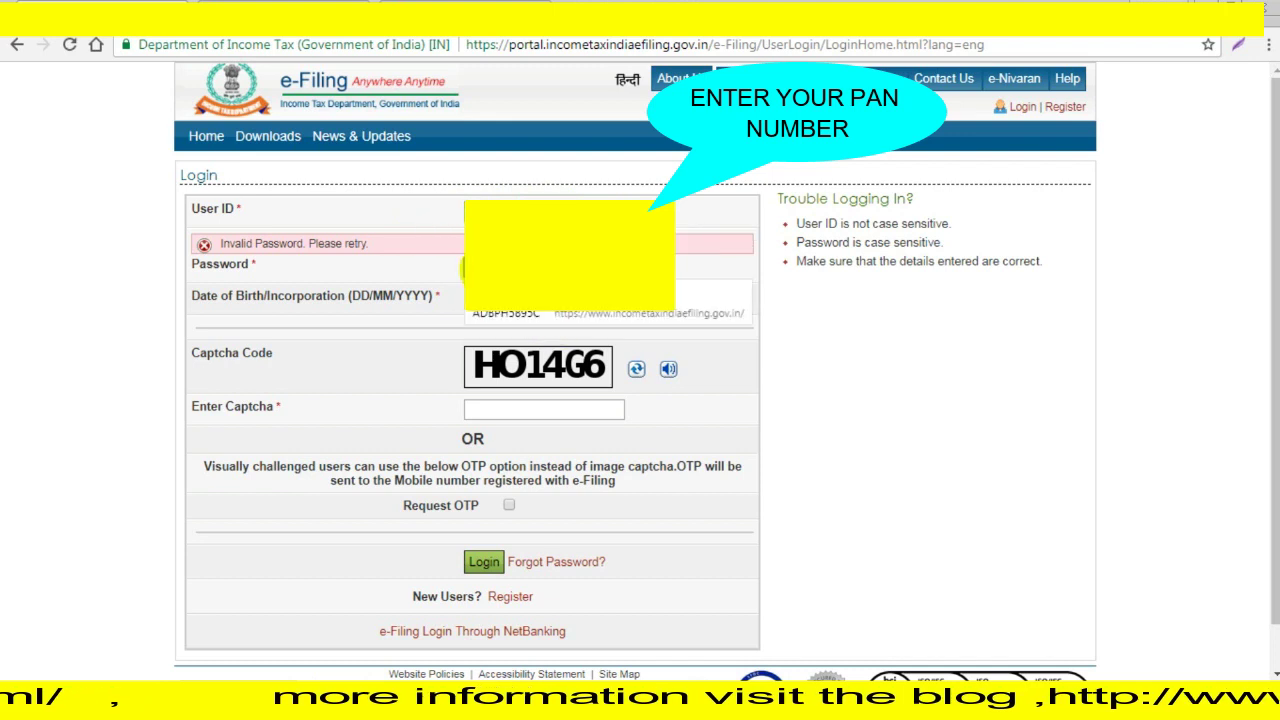
click(562, 416)
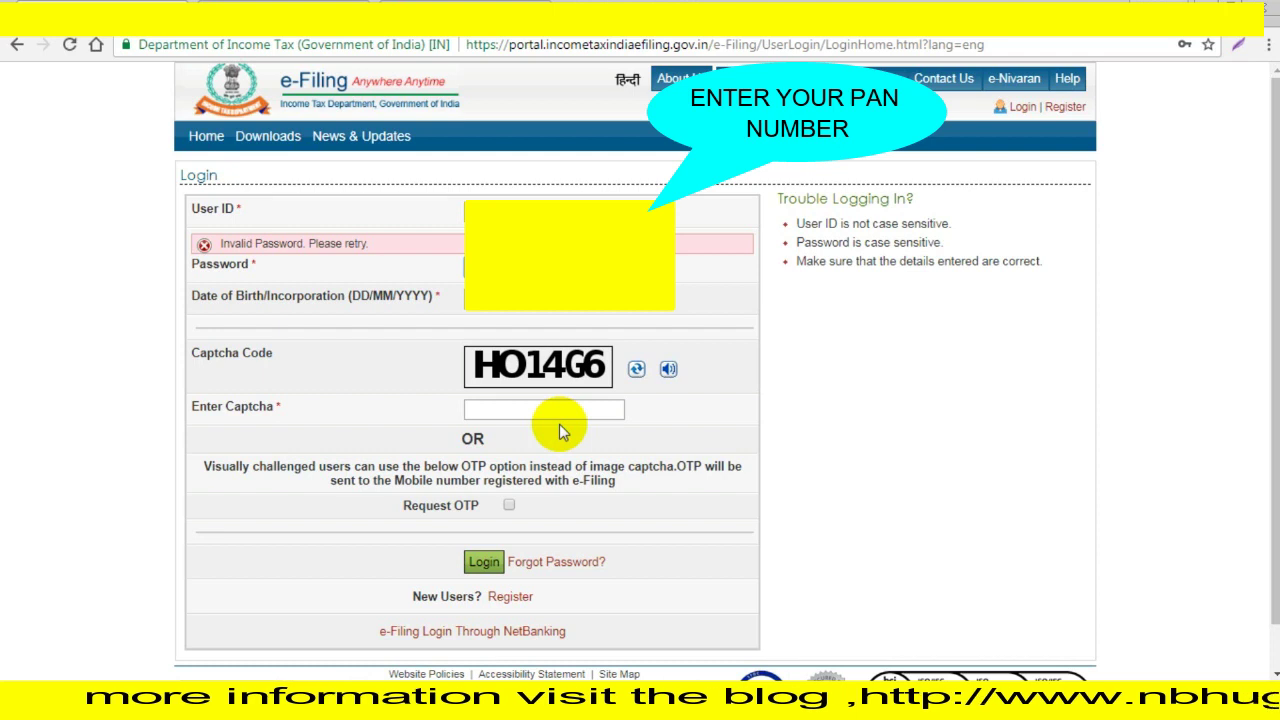
Clear the invalid password warning, enter the captcha code and log in.
click(492, 300)
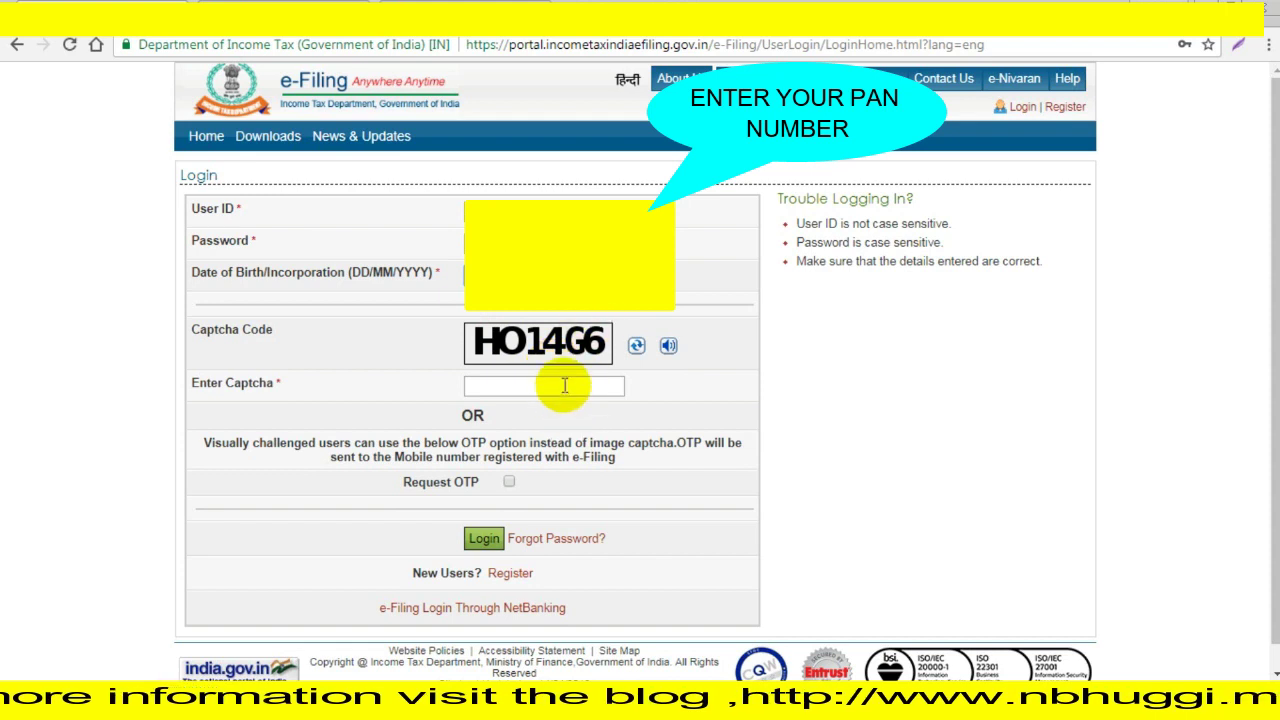
click(567, 385)
text(H)
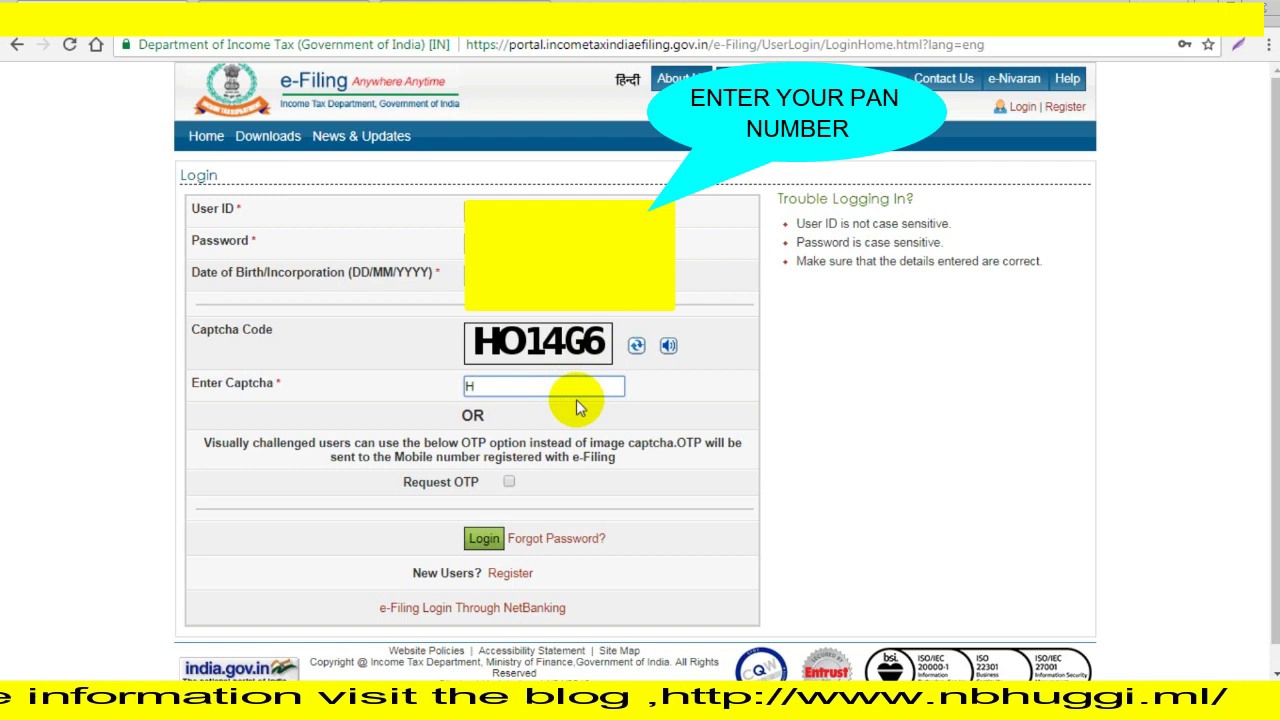
text(O14G)
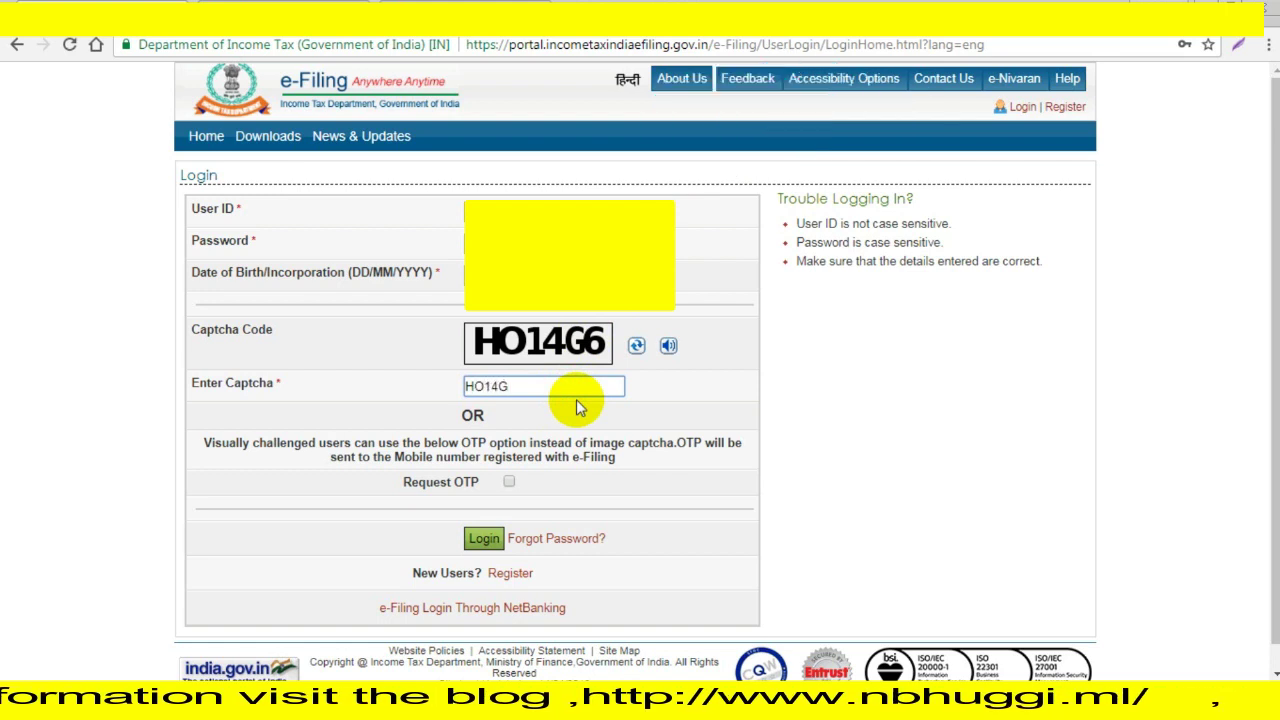
text(6)
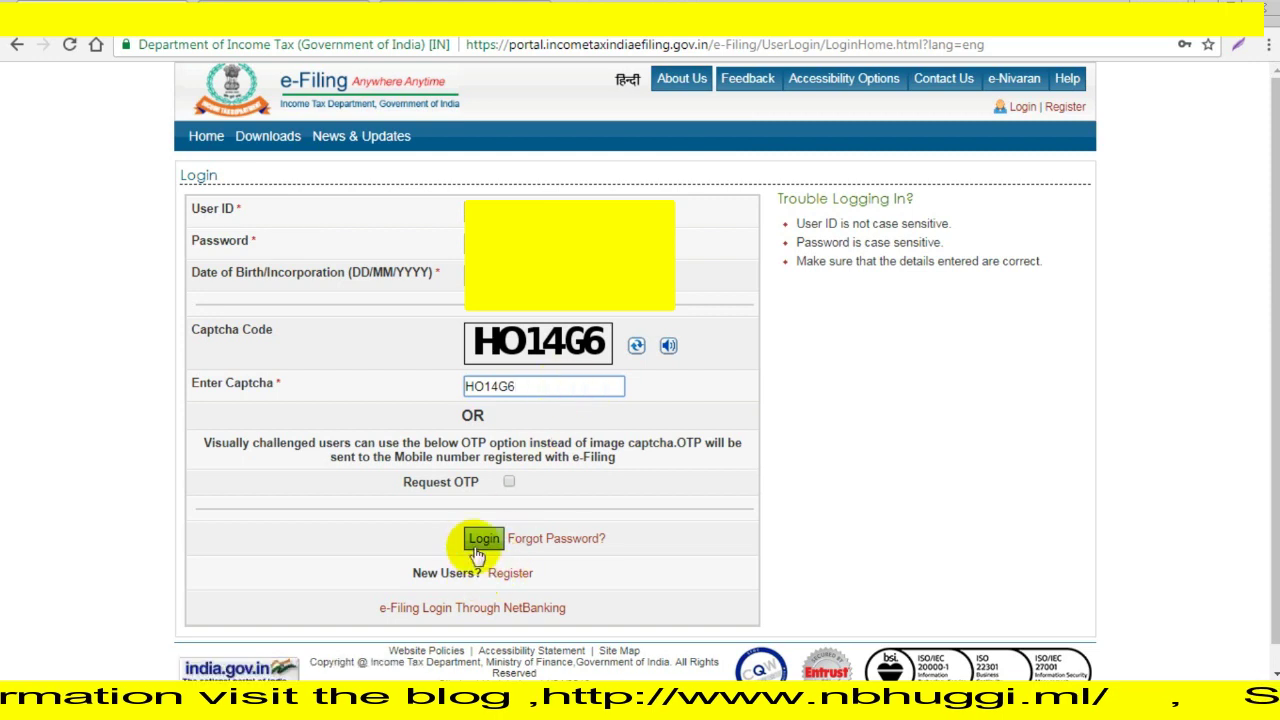
click(481, 539)
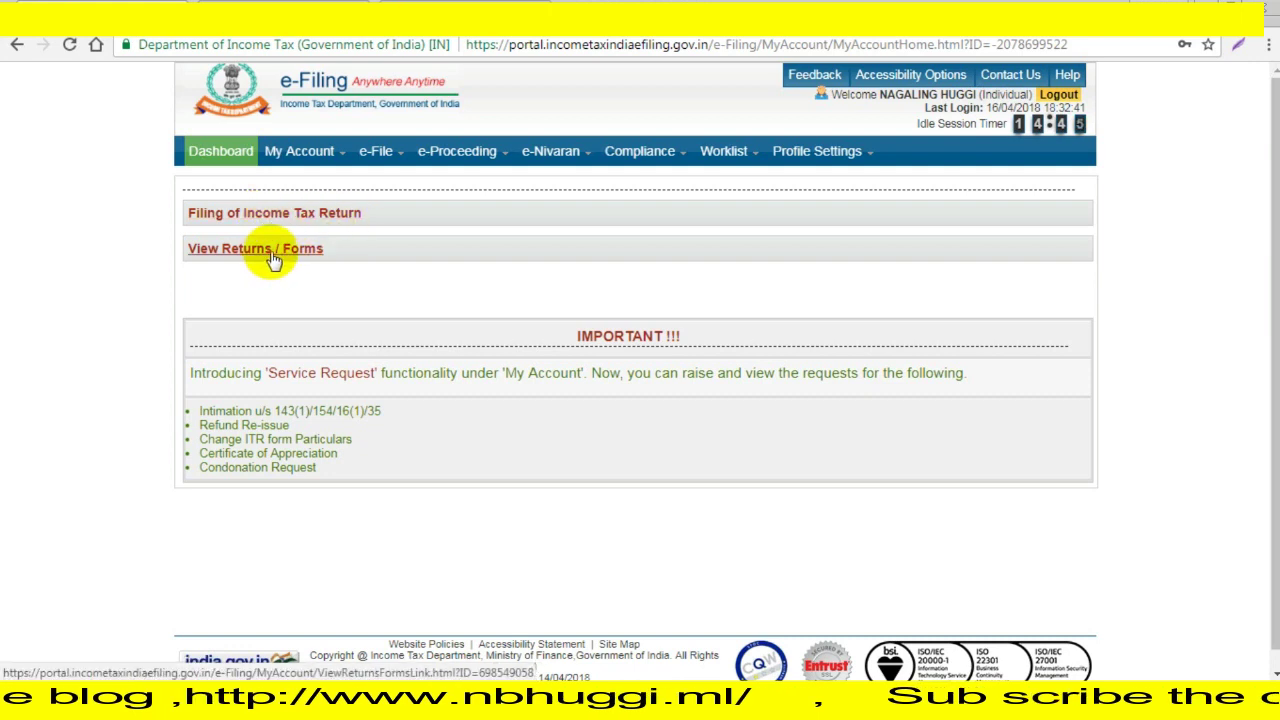
click(272, 252)
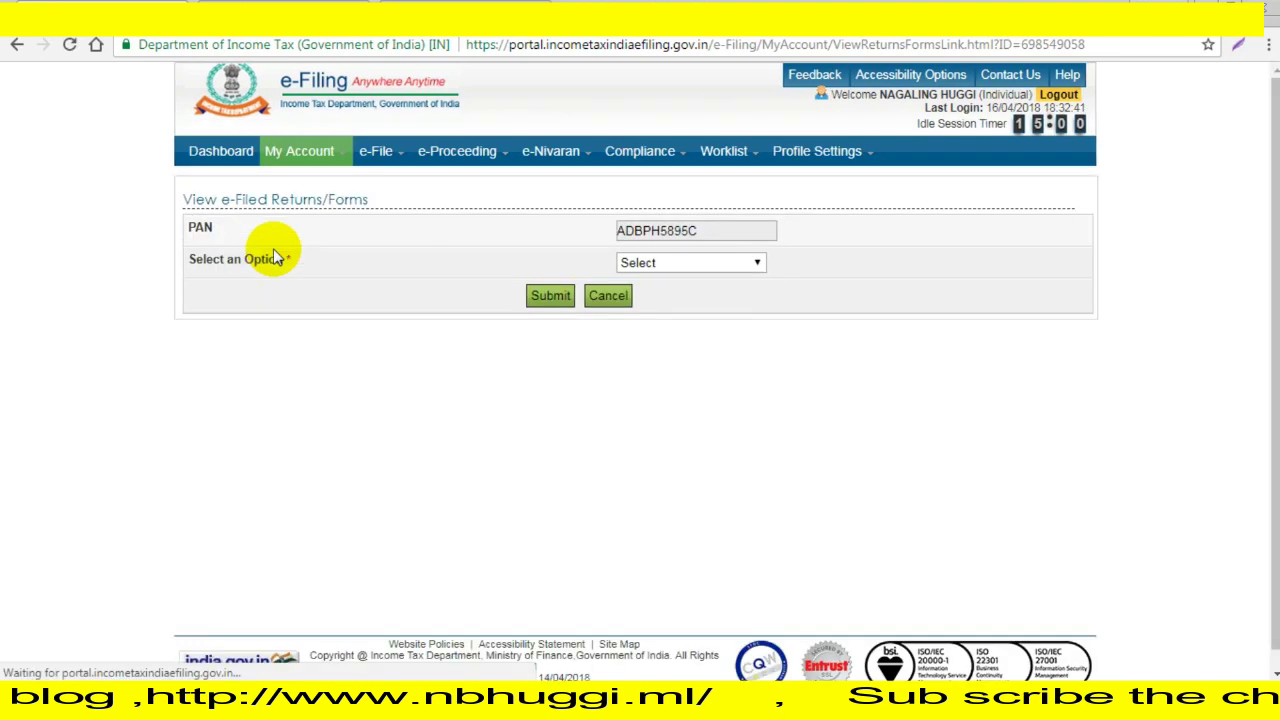
click(714, 264)
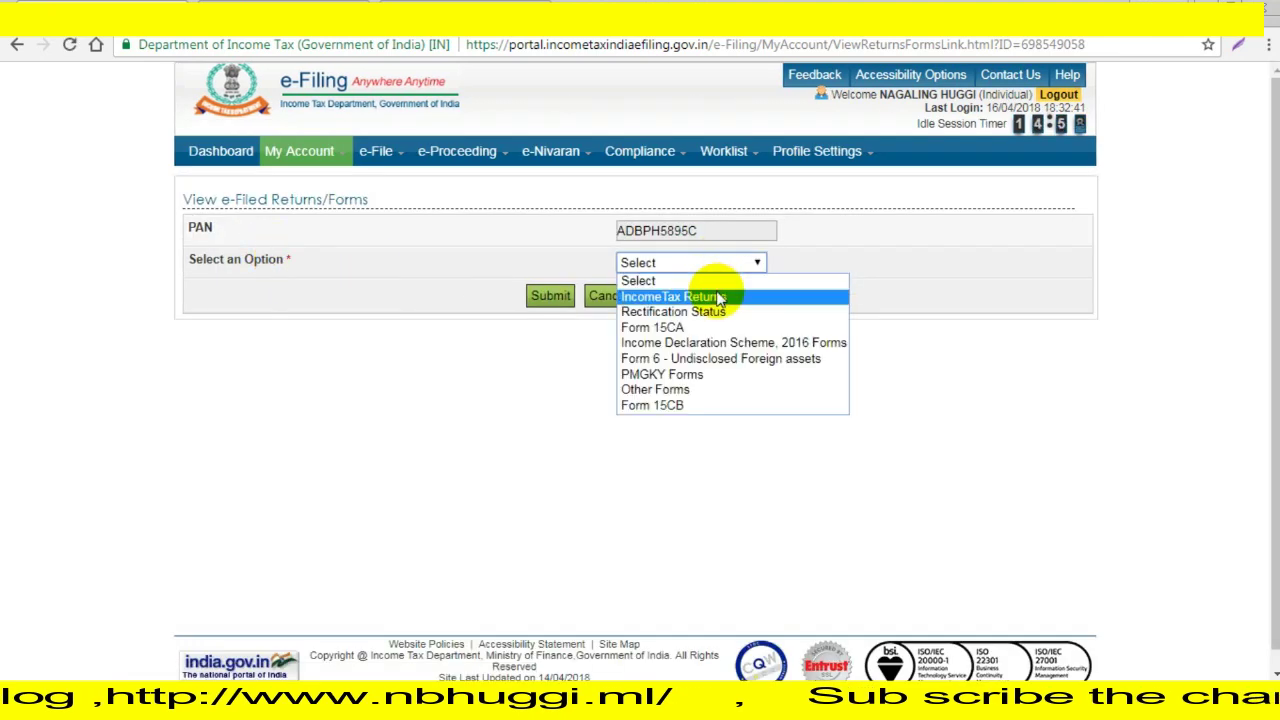
click(718, 297)
click(540, 295)
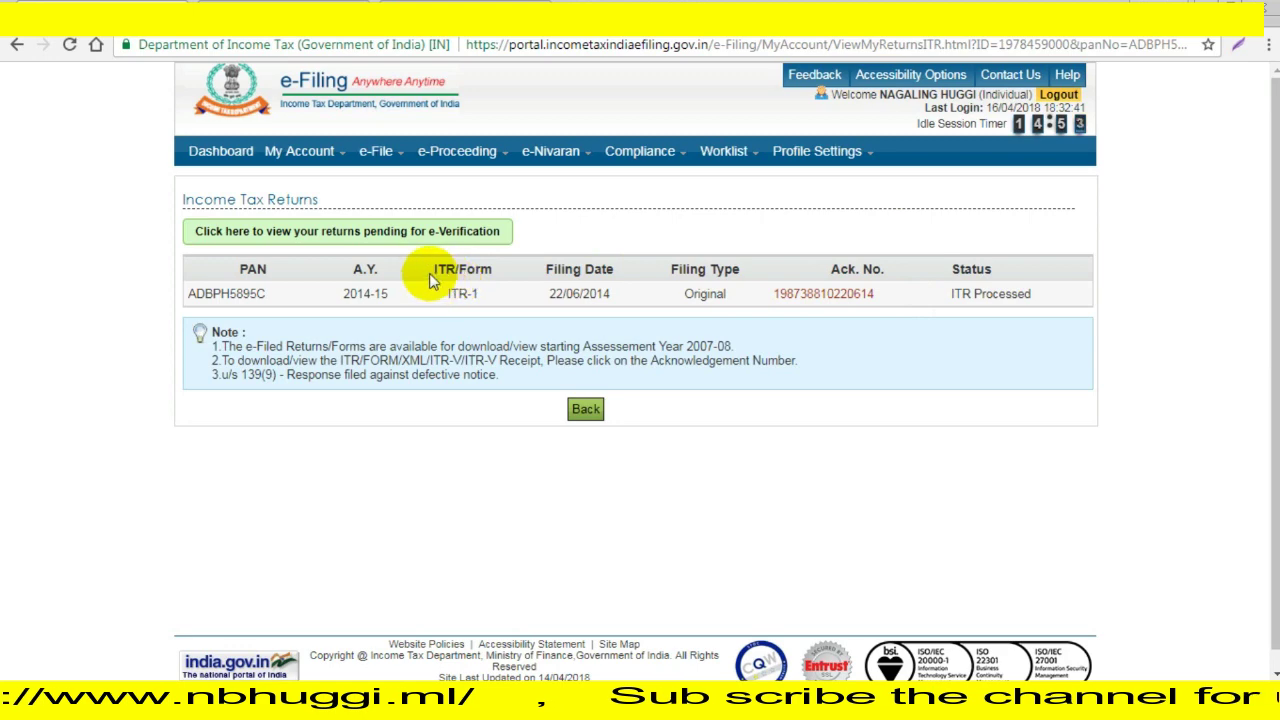
click(218, 155)
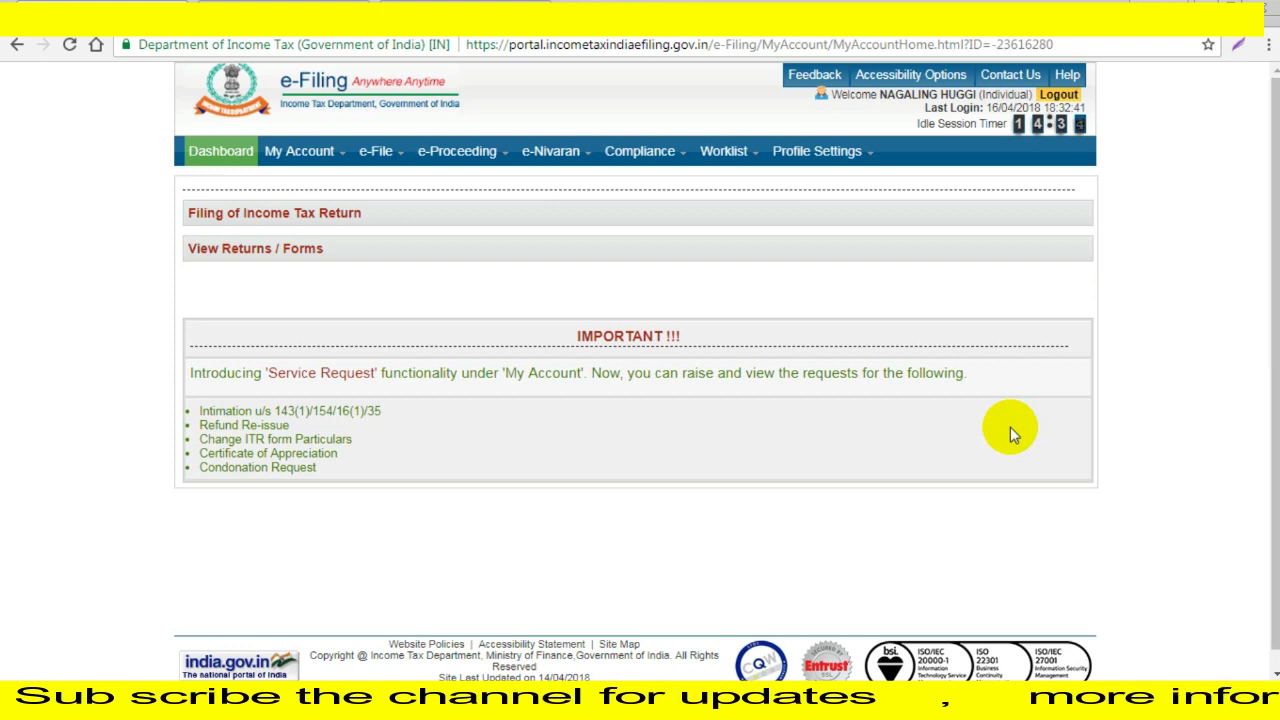
Open Filing of Income Tax Return and select Assessment Year 2018-19.
click(314, 214)
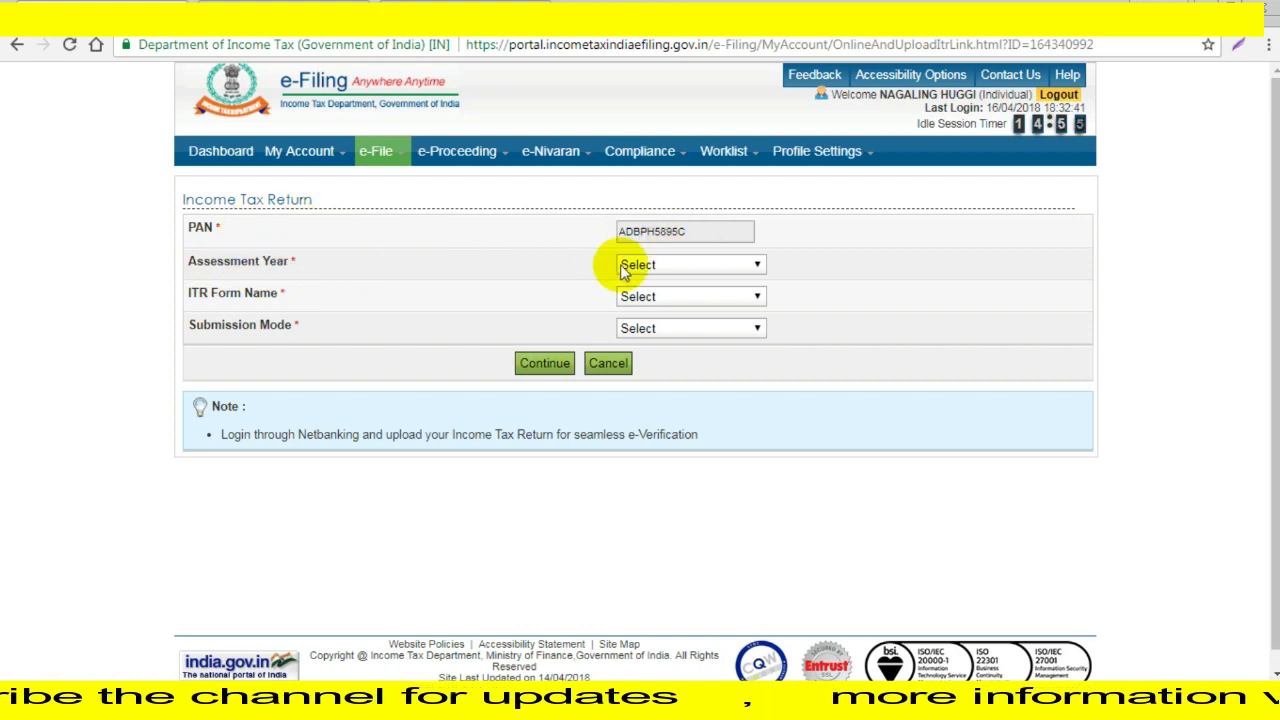
click(650, 265)
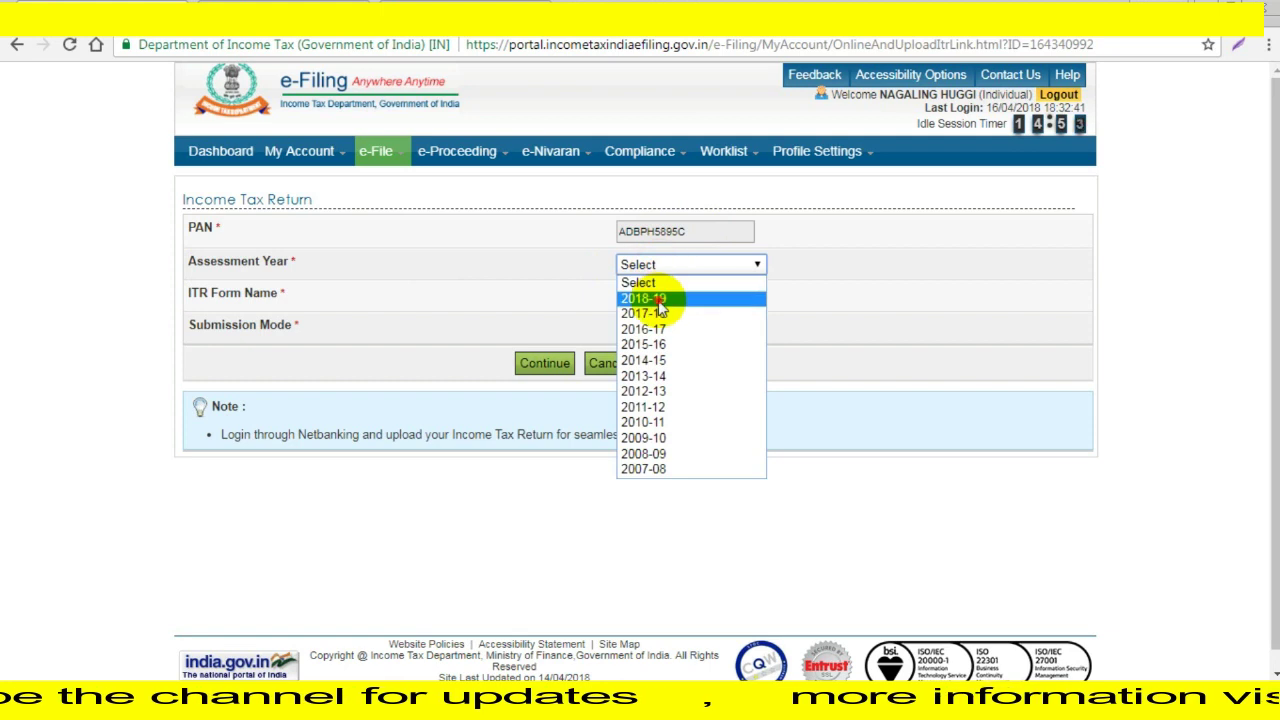
click(658, 300)
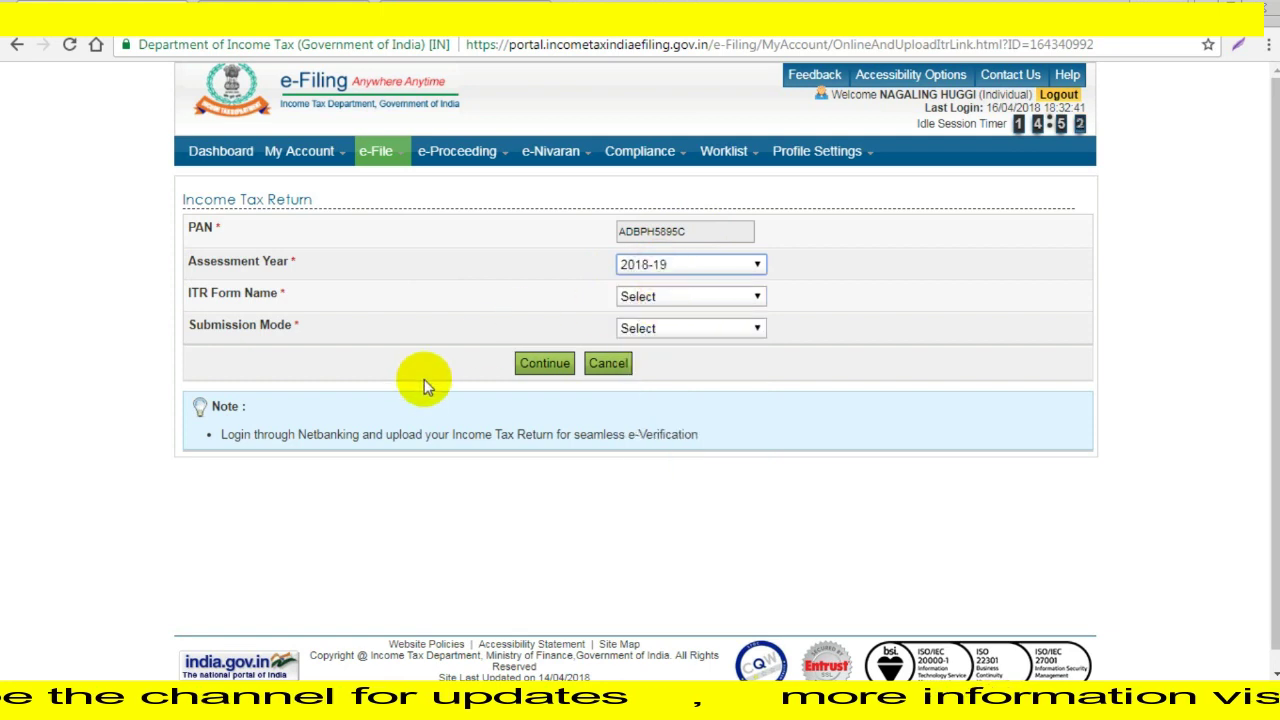
click(686, 303)
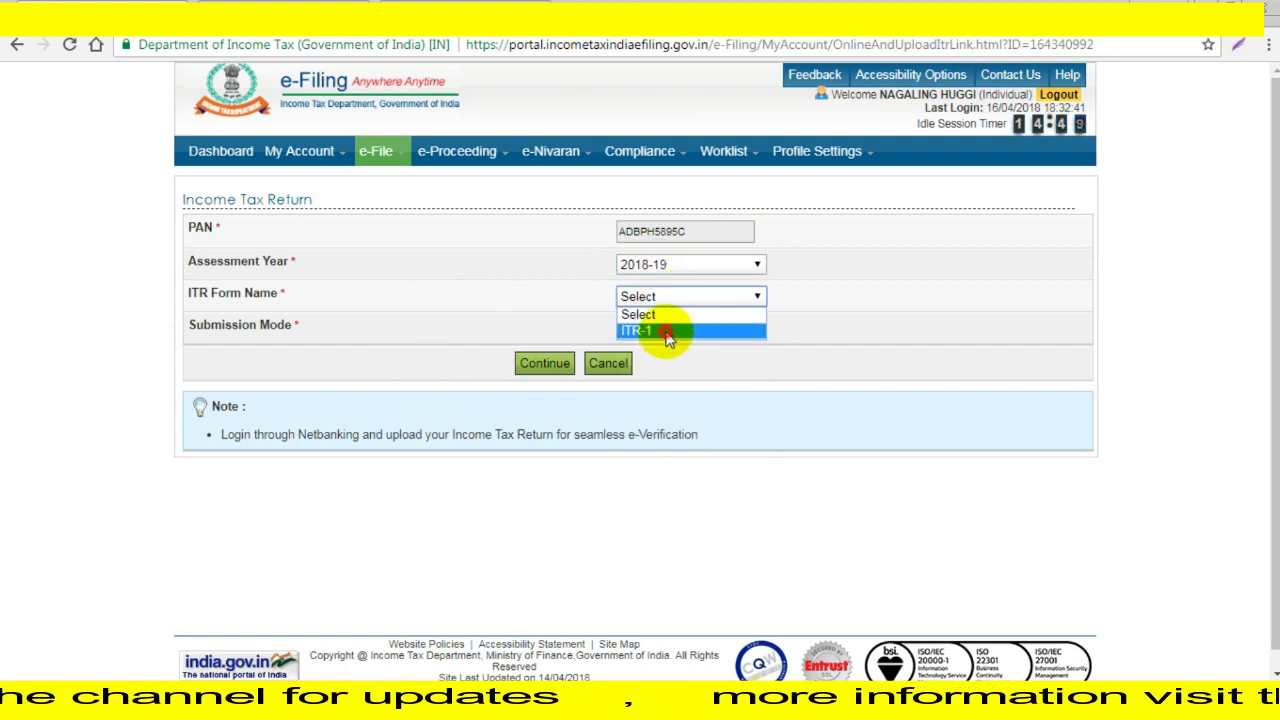
Select ITR-1 as the form name and Prepare and Submit Online as the submission mode.
click(664, 333)
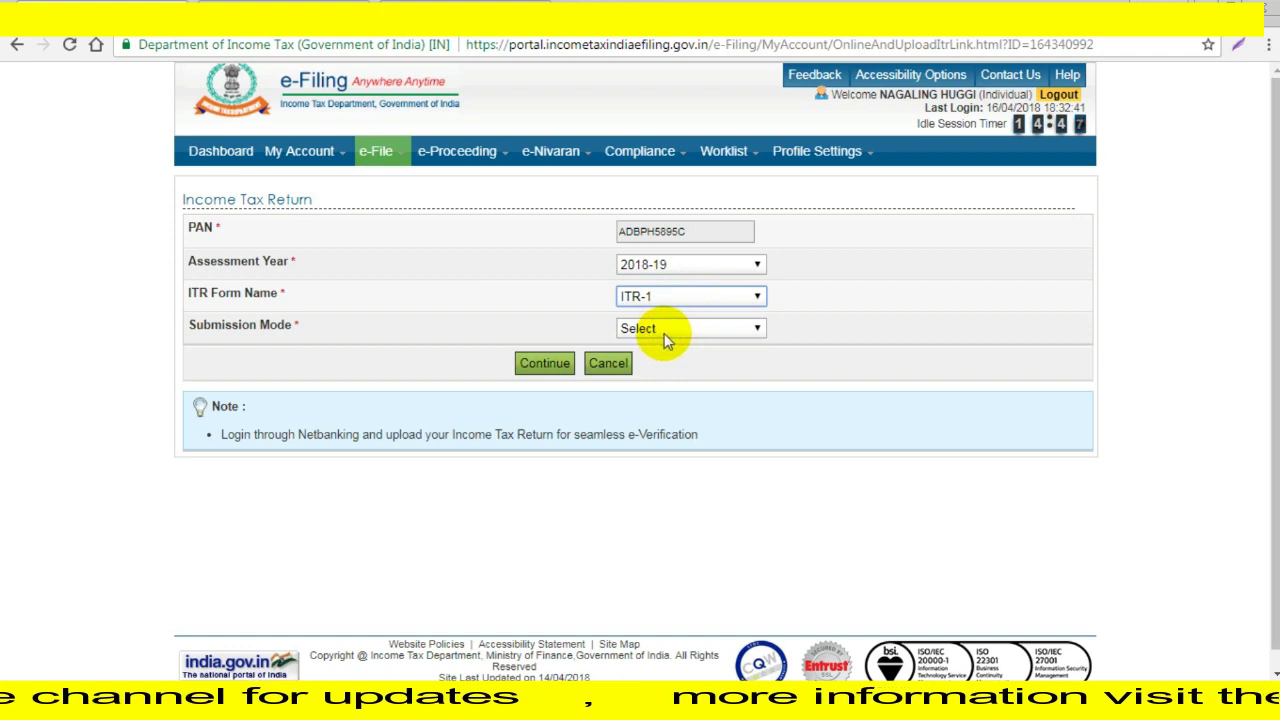
click(669, 330)
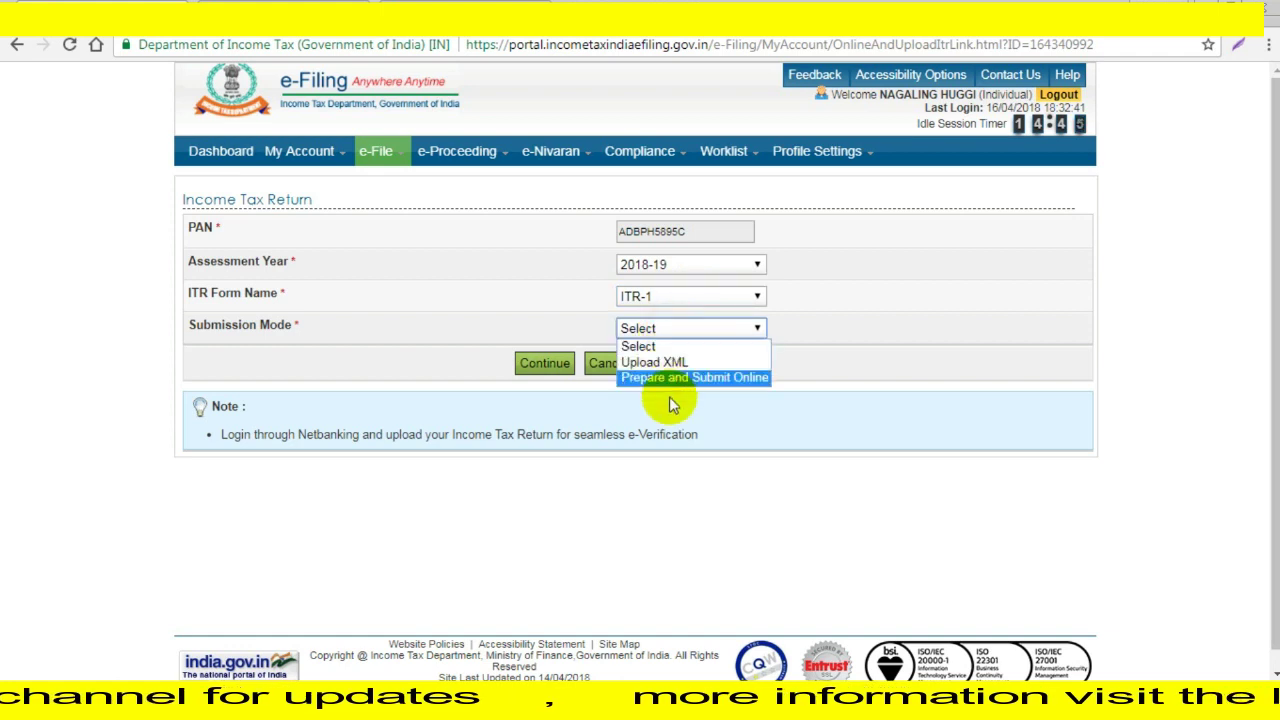
click(694, 378)
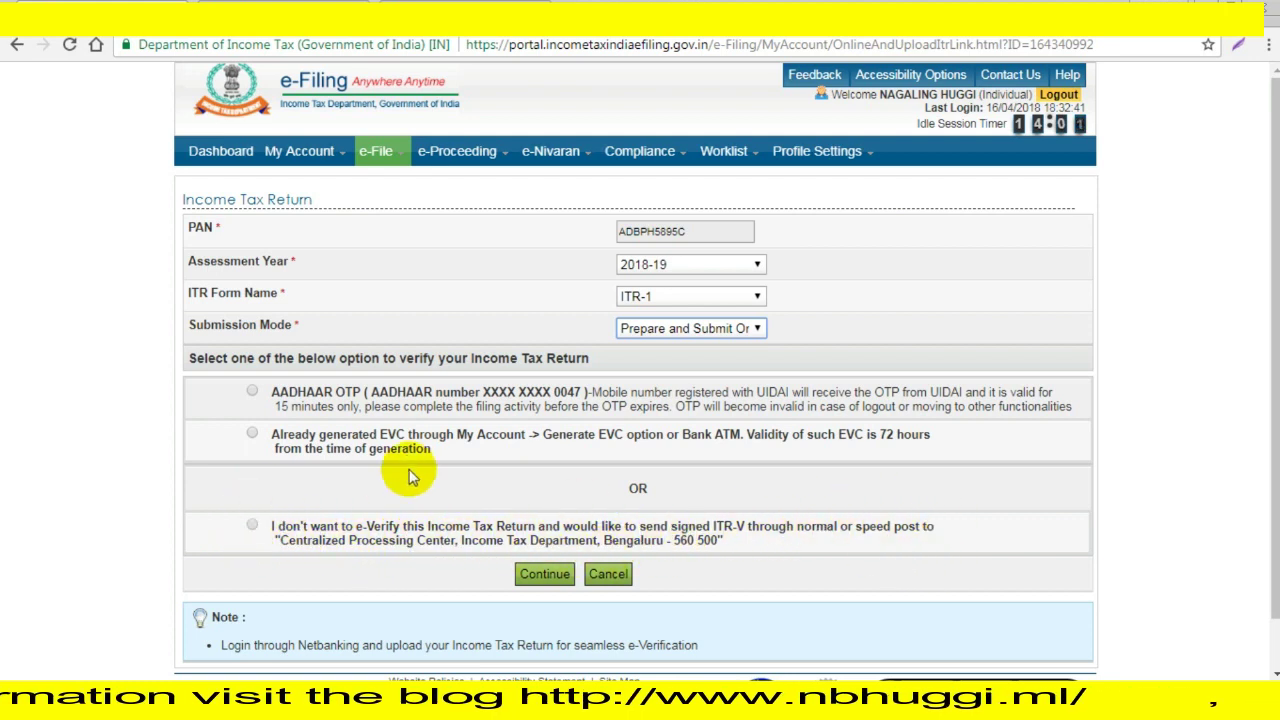
Choose Aadhaar OTP verification and continue to the online ITR-1 form.
click(253, 393)
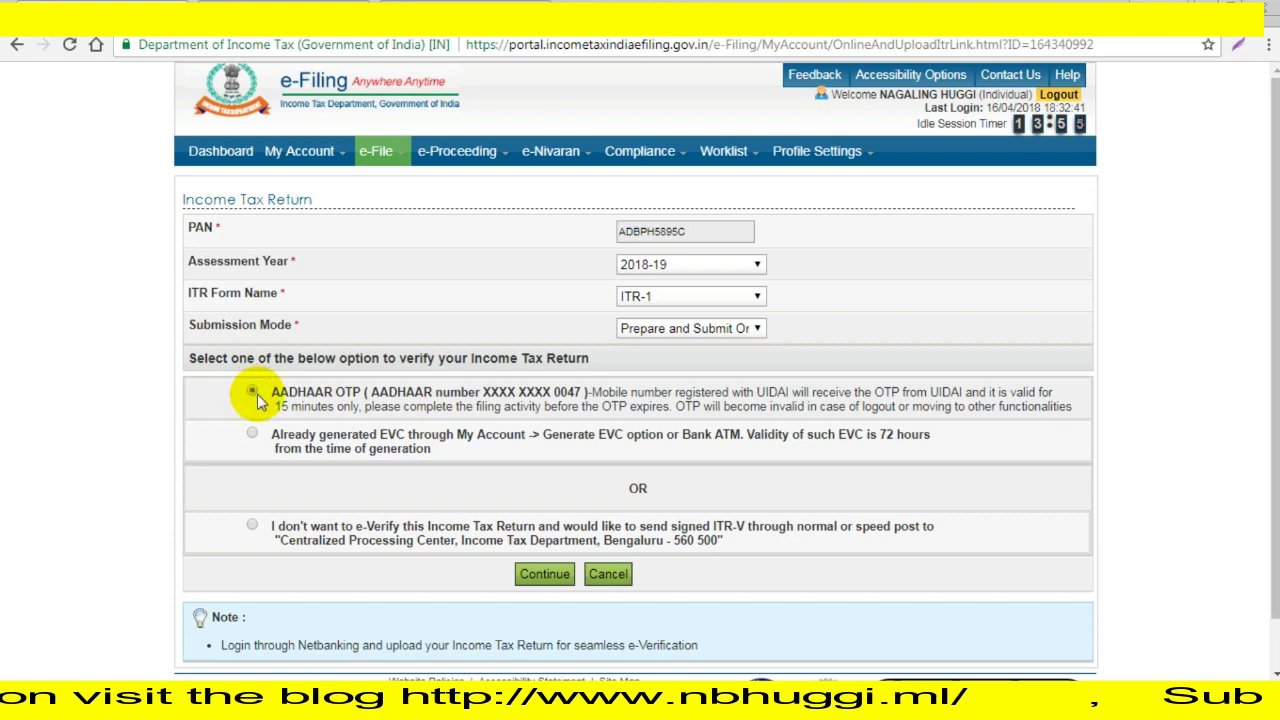
click(548, 578)
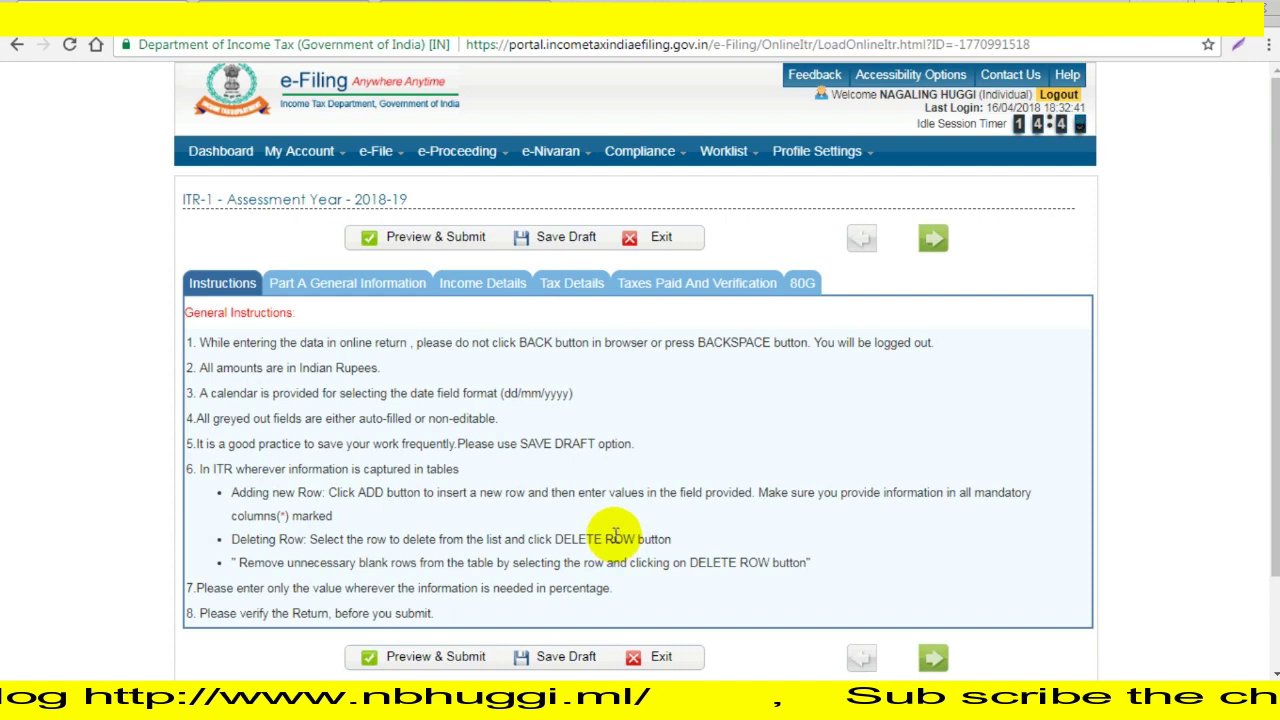
Move from Part A General Information to Income Details and look over its zero salary and deduction fields.
click(333, 286)
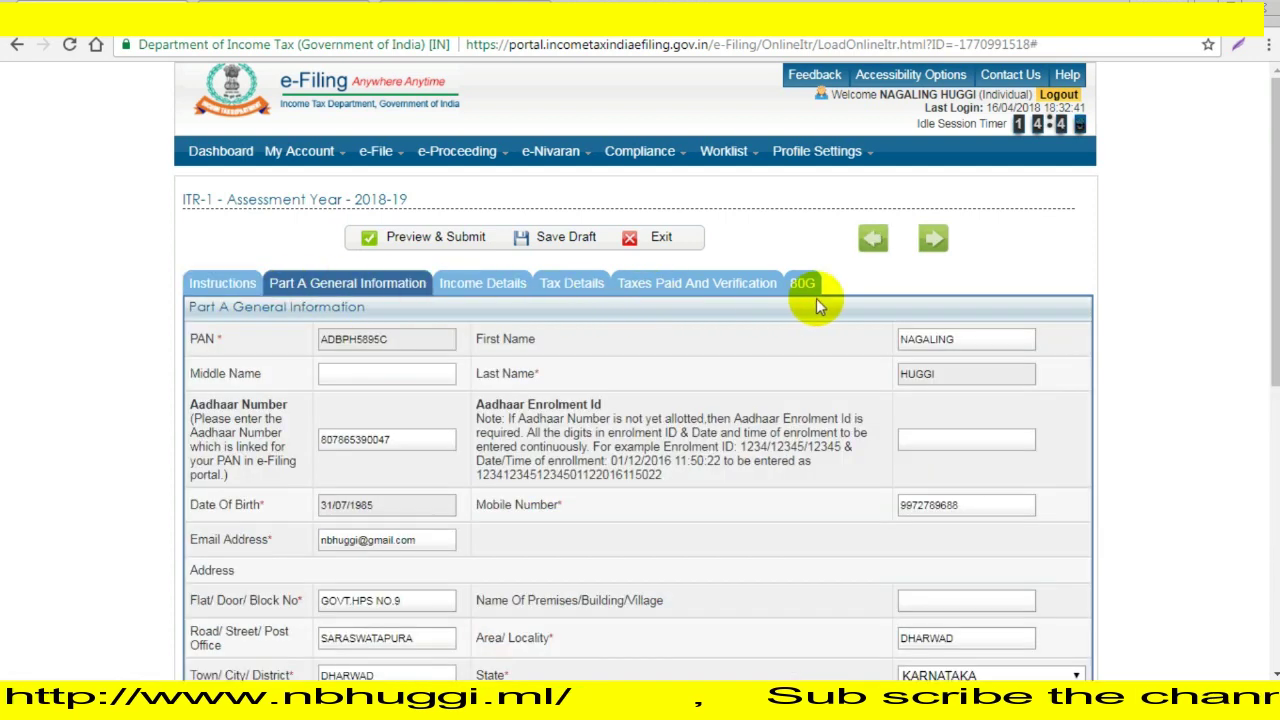
click(502, 285)
scroll(577, 477, down, 2)
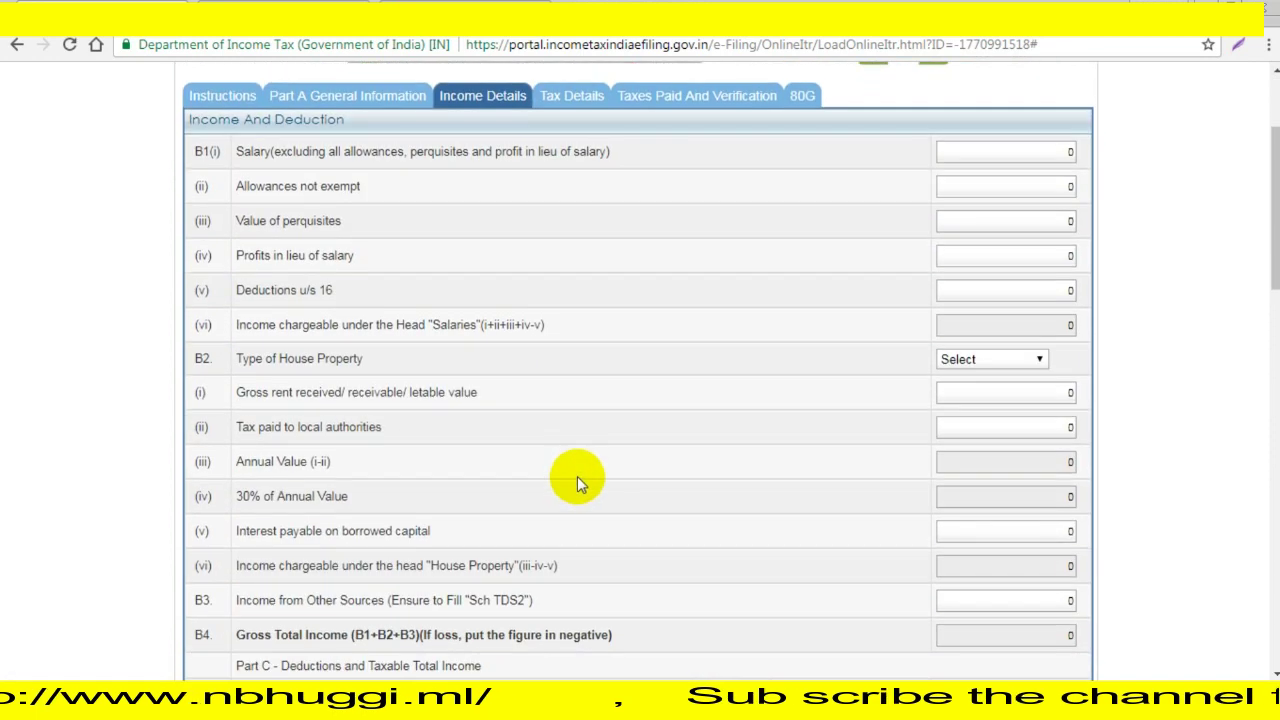
scroll(572, 476, down, 8)
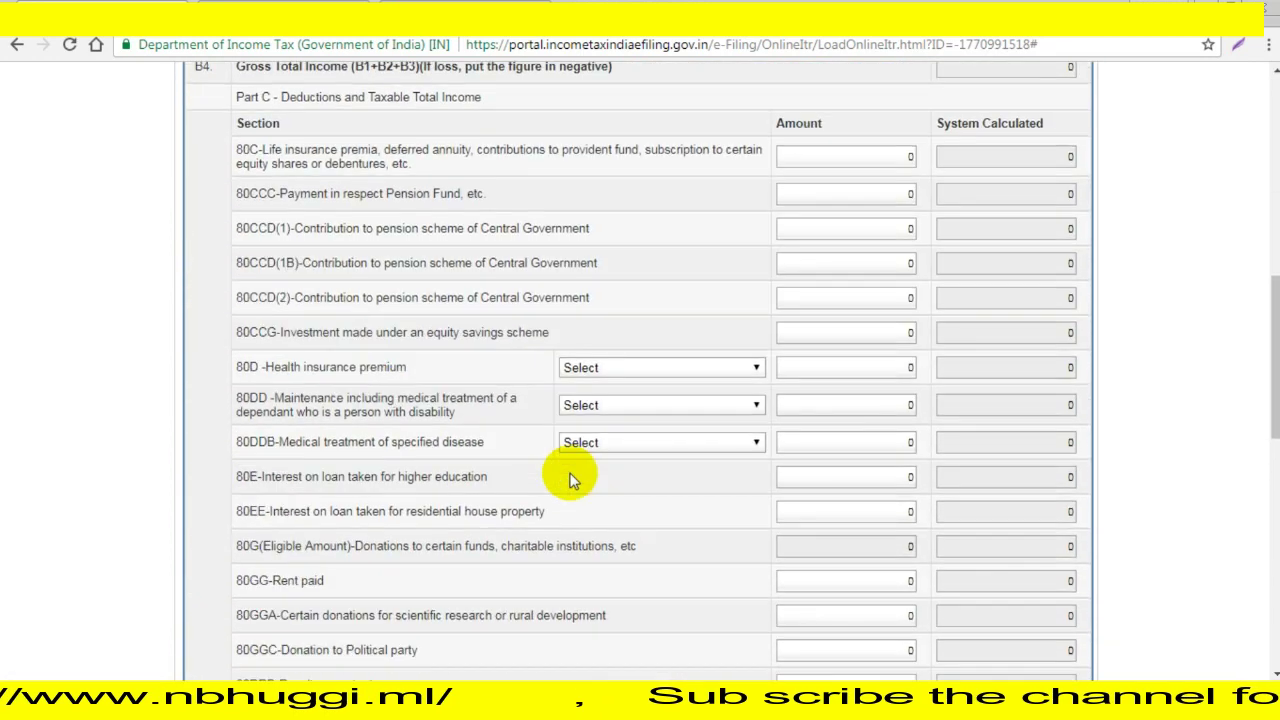
scroll(570, 480, down, 10)
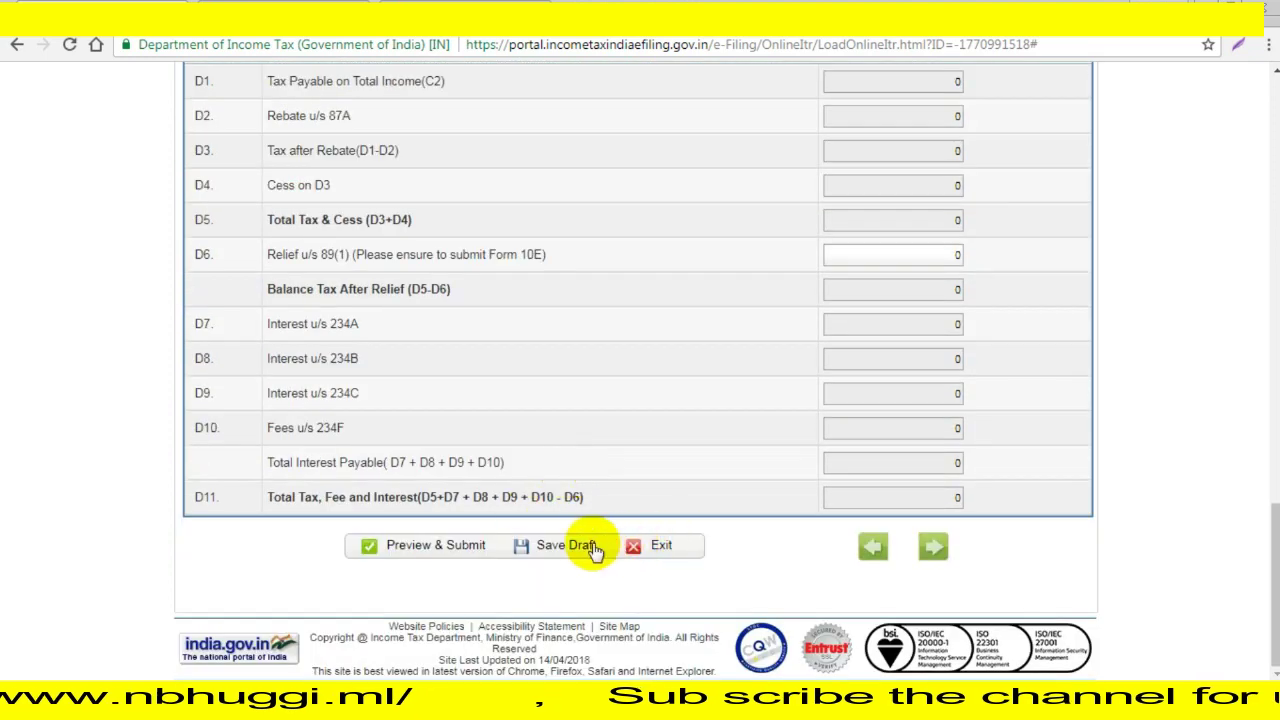
scroll(525, 430, up, 10)
scroll(525, 428, up, 5)
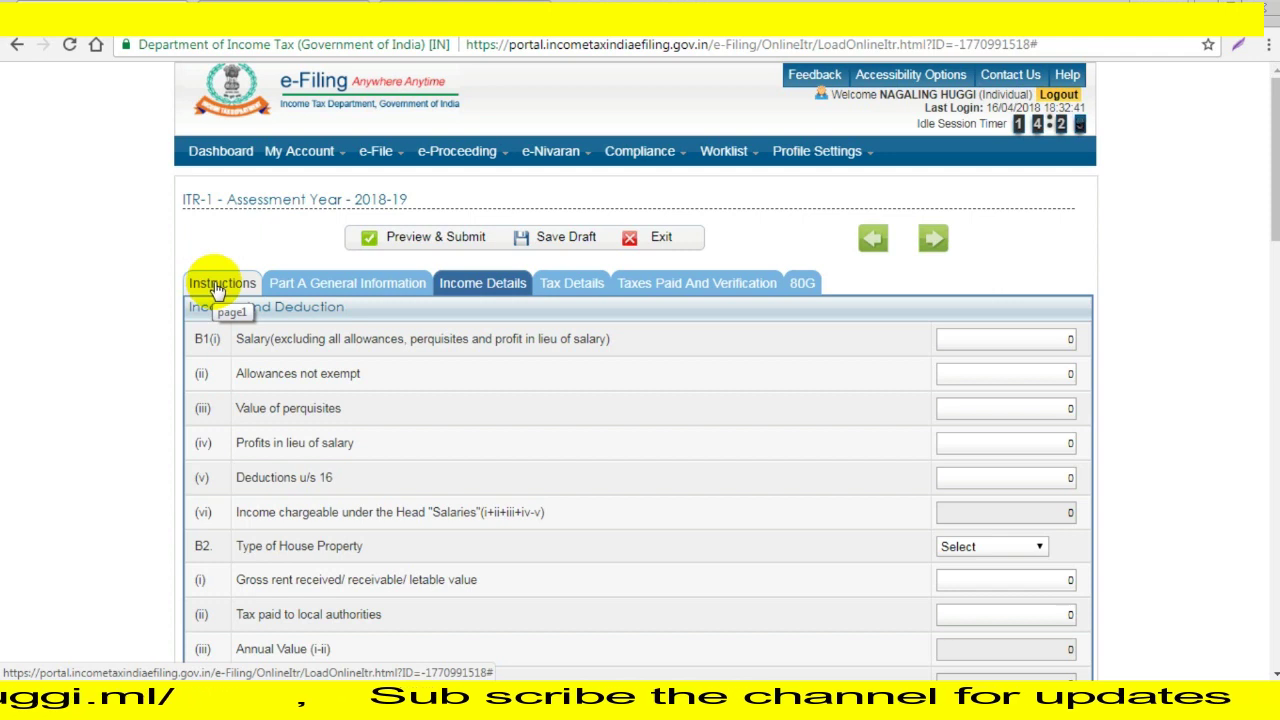
Look through the instructions and Part A General Information, then return to Income Details at the B1(i) Salary field.
click(215, 285)
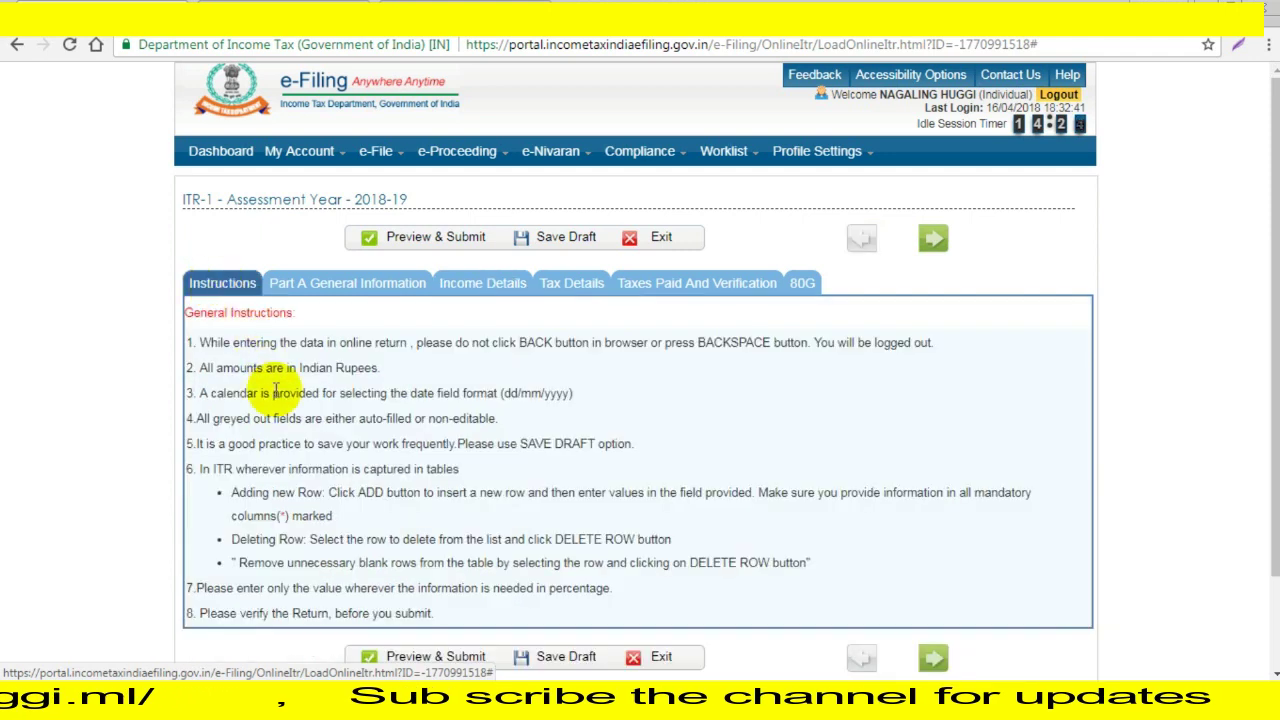
click(323, 290)
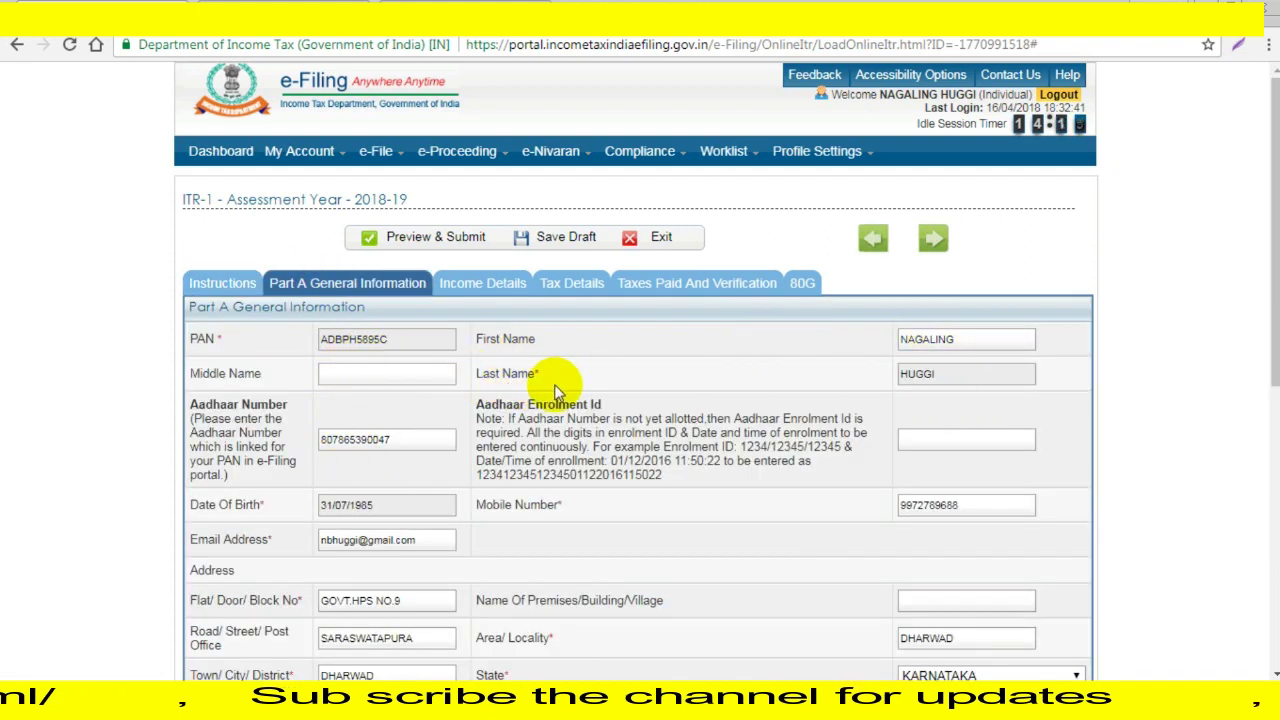
click(391, 374)
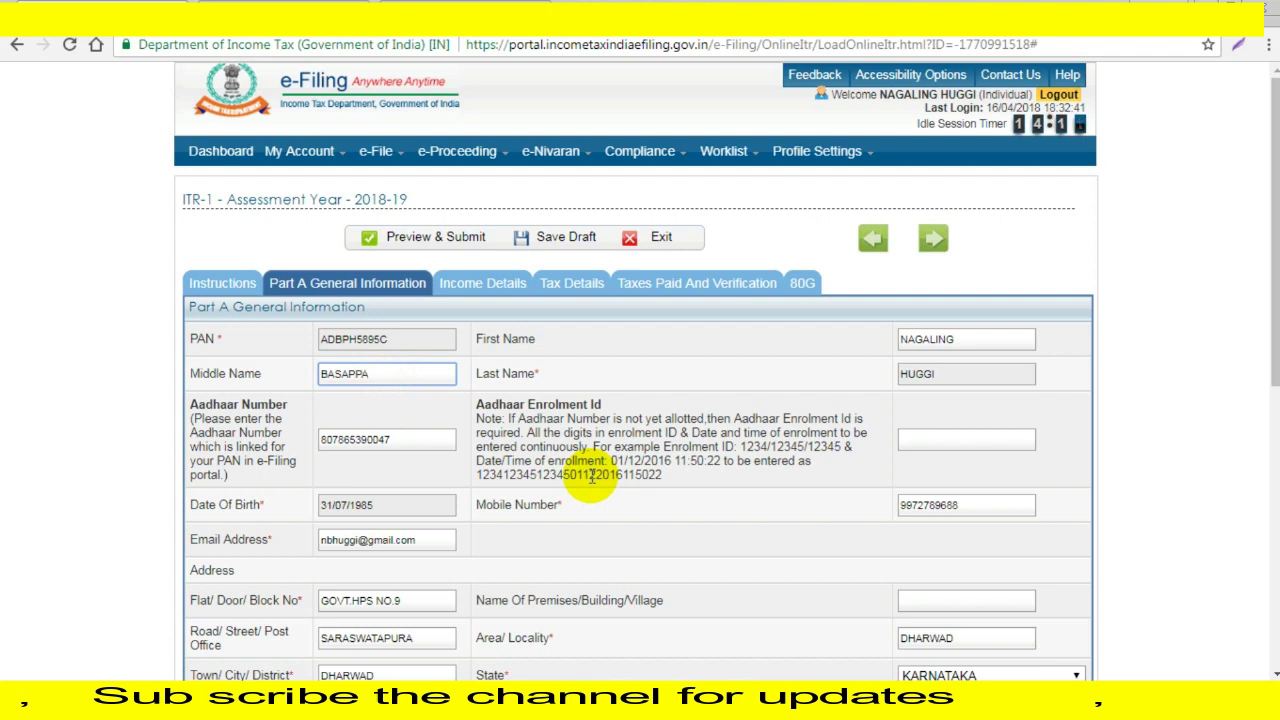
scroll(600, 516, down, 1)
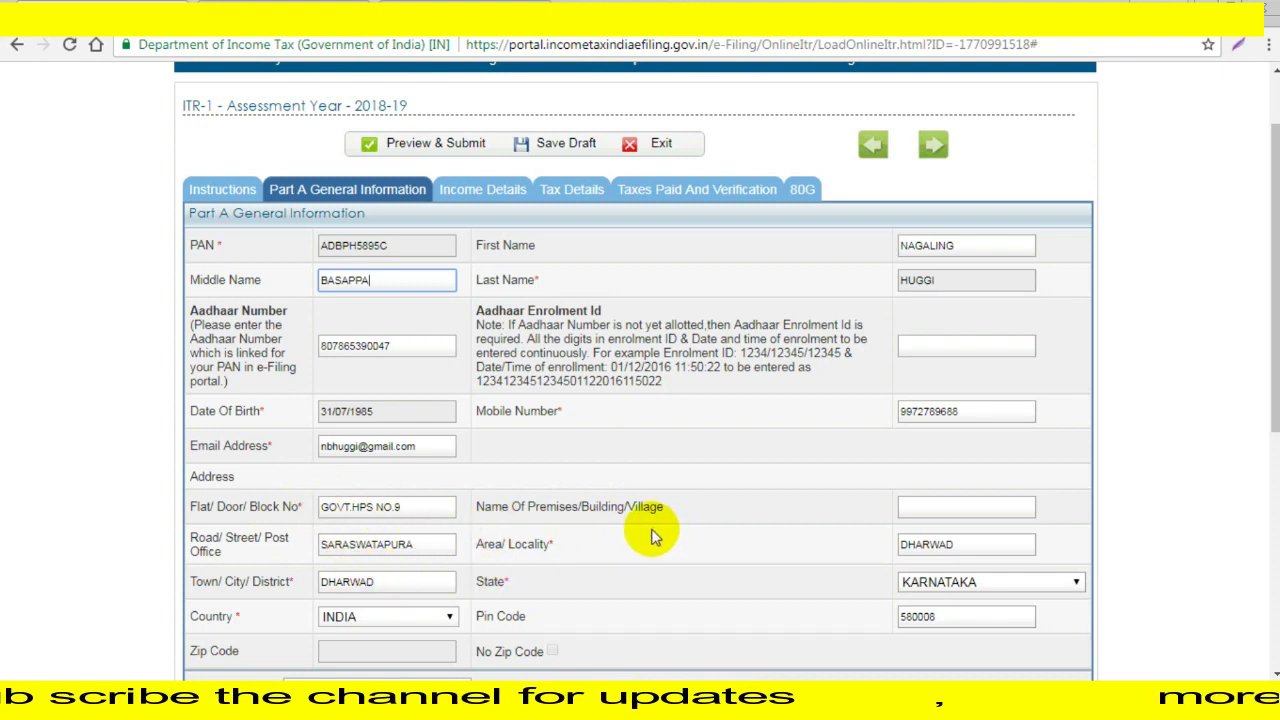
scroll(650, 535, down, 2)
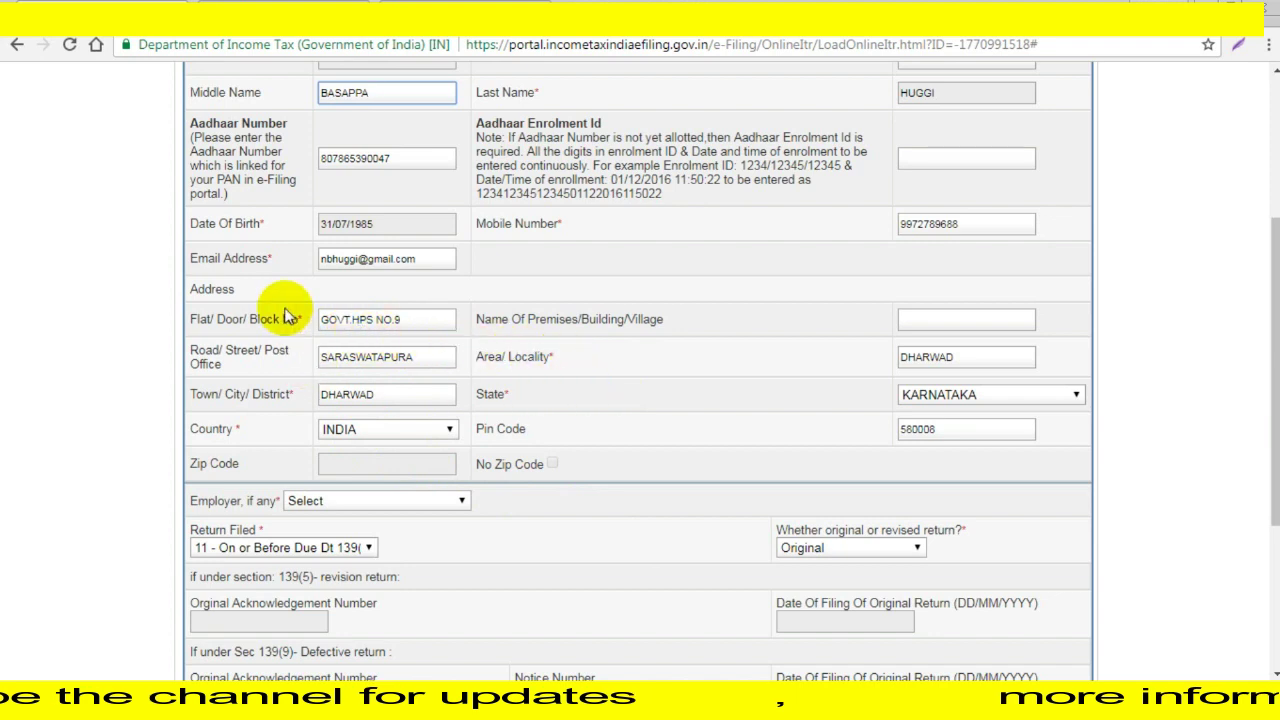
scroll(525, 452, down, 2)
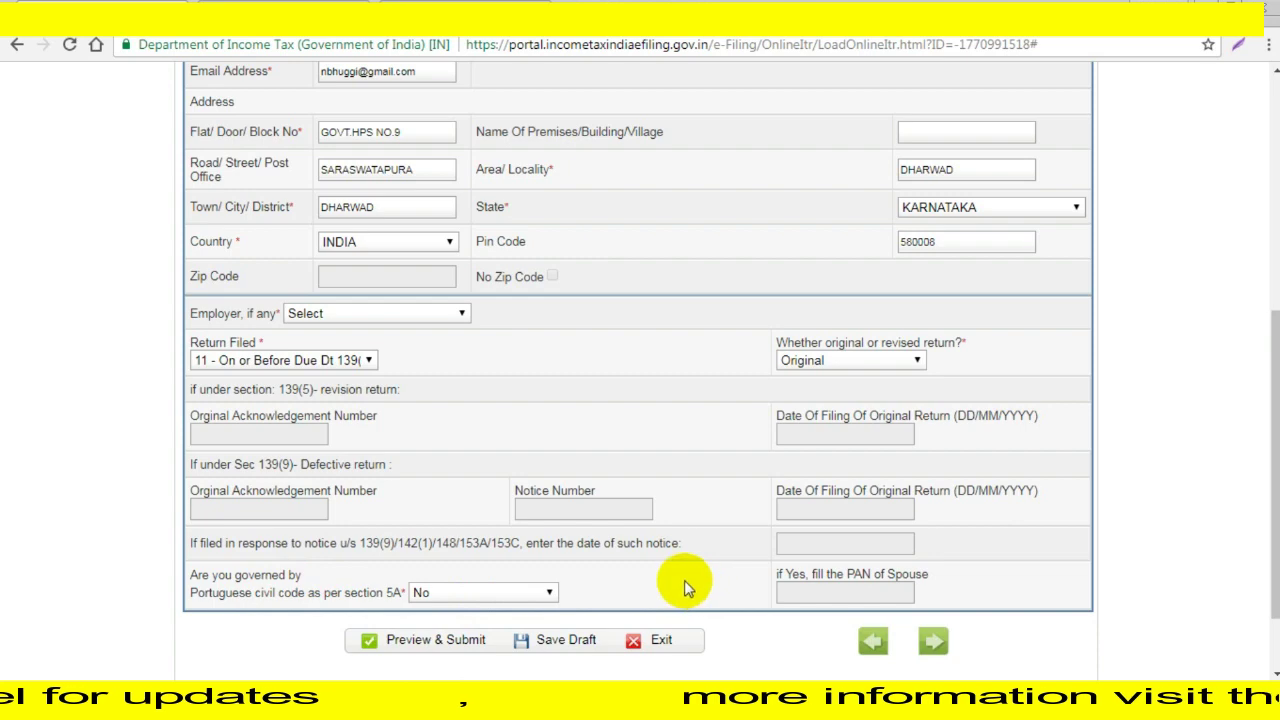
scroll(686, 588, up, 5)
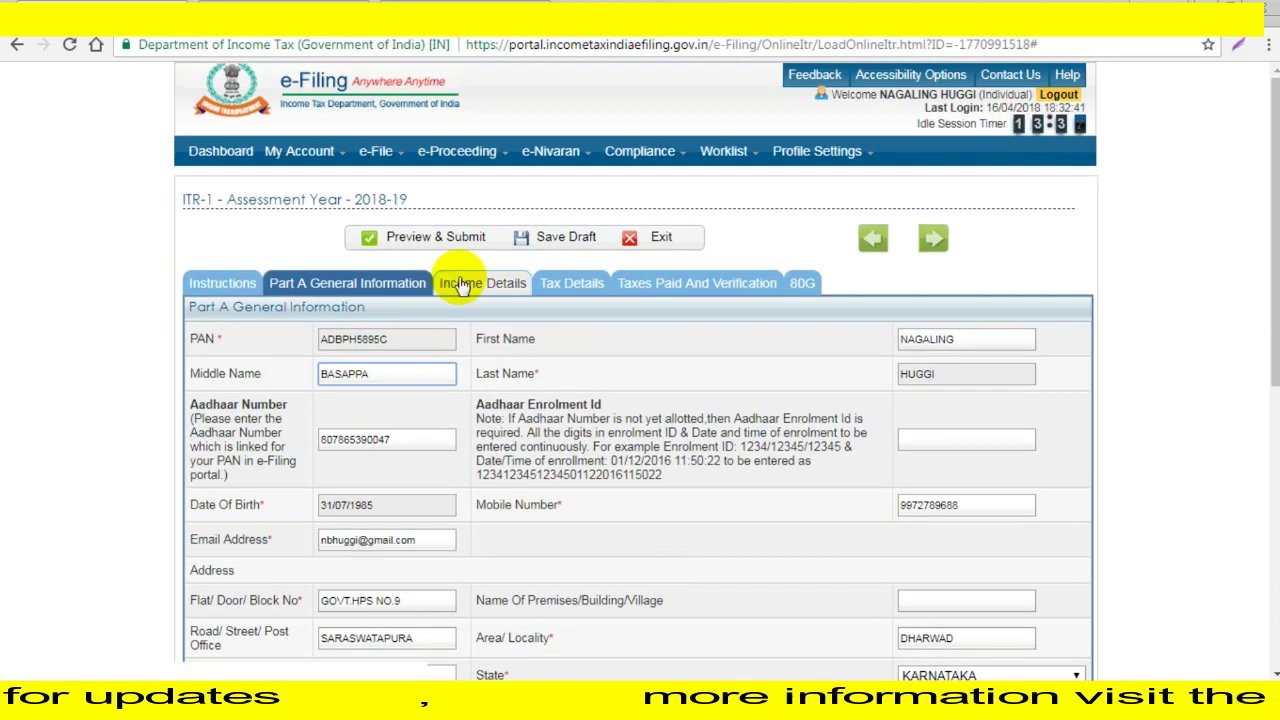
click(470, 289)
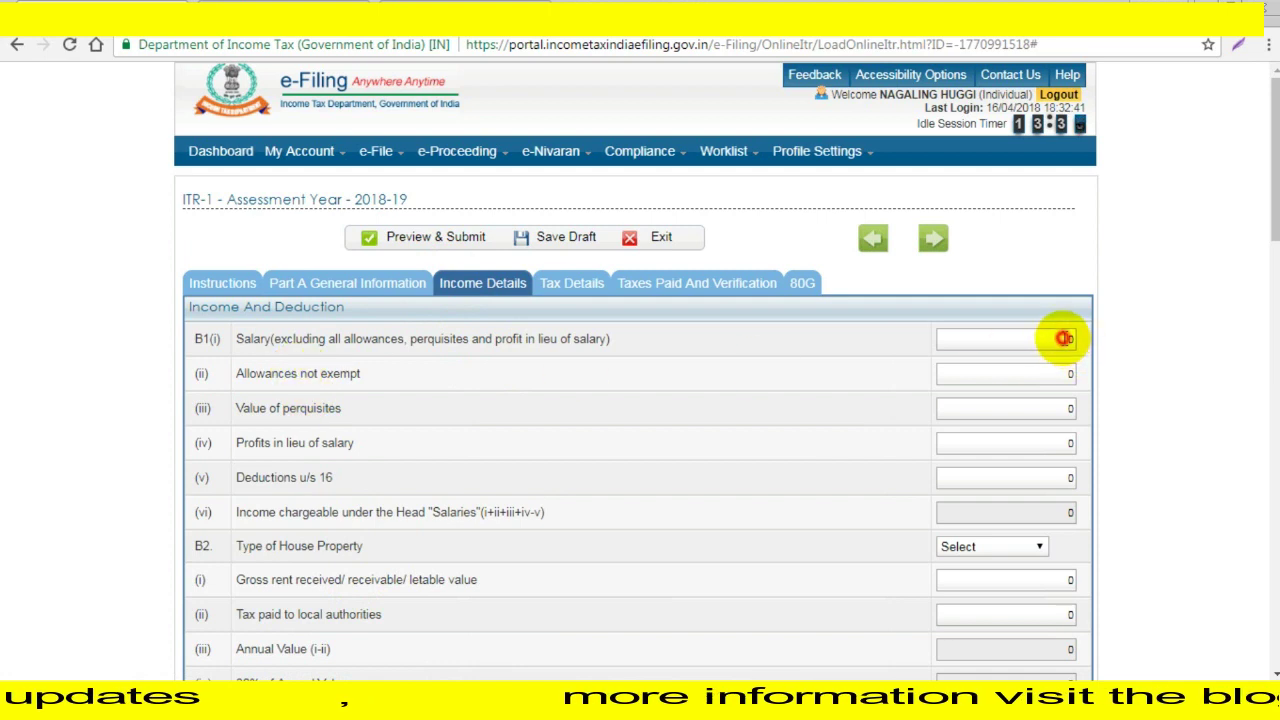
click(1064, 338)
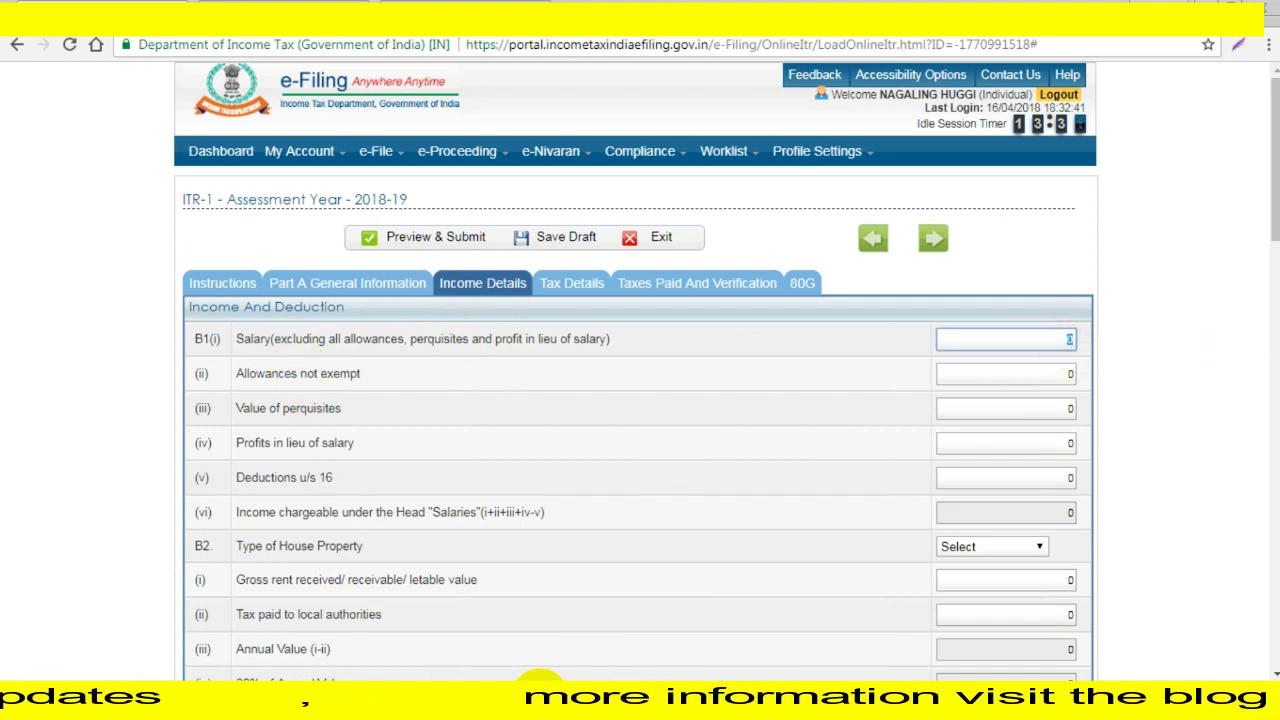
click(617, 708)
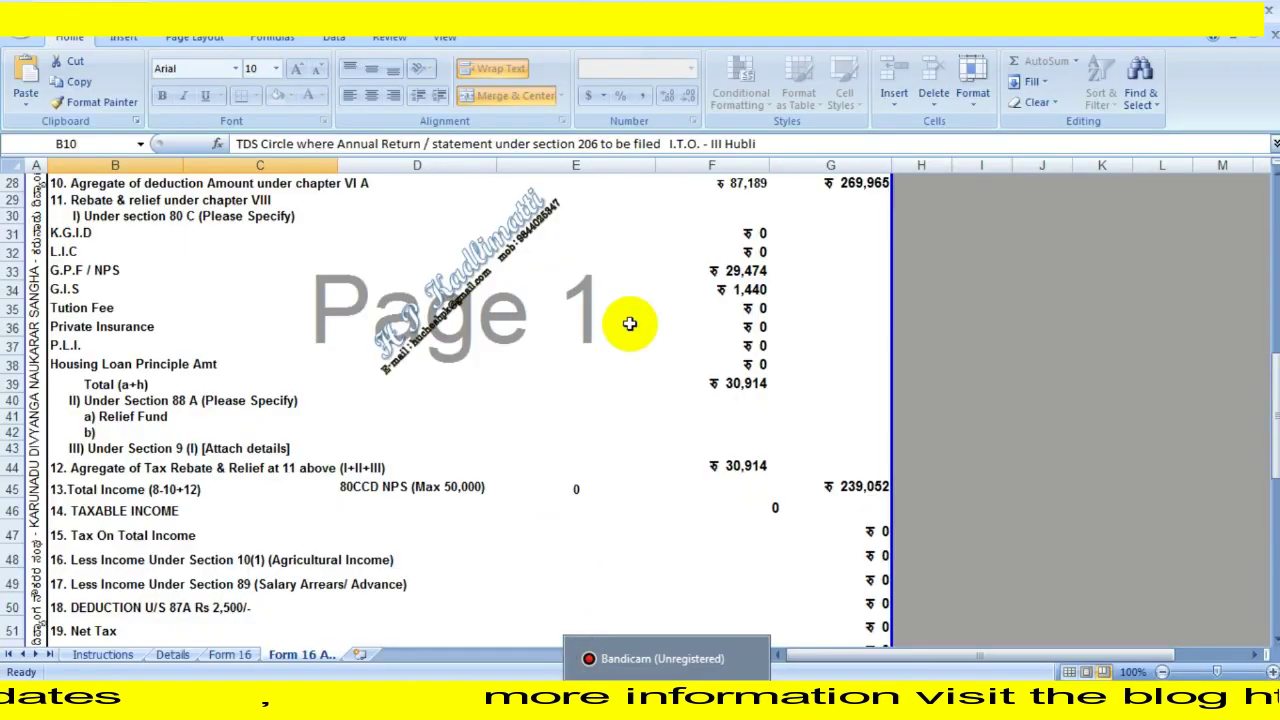
scroll(423, 498, up, 5)
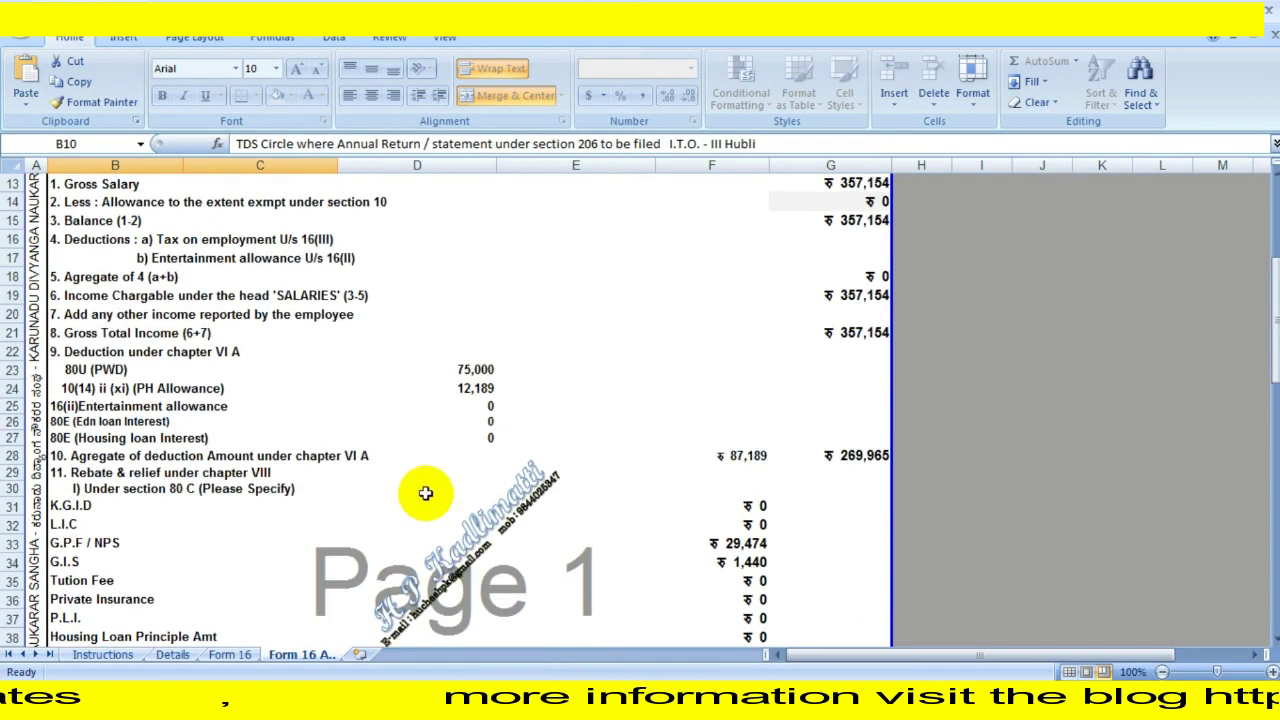
click(230, 654)
scroll(794, 443, up, 3)
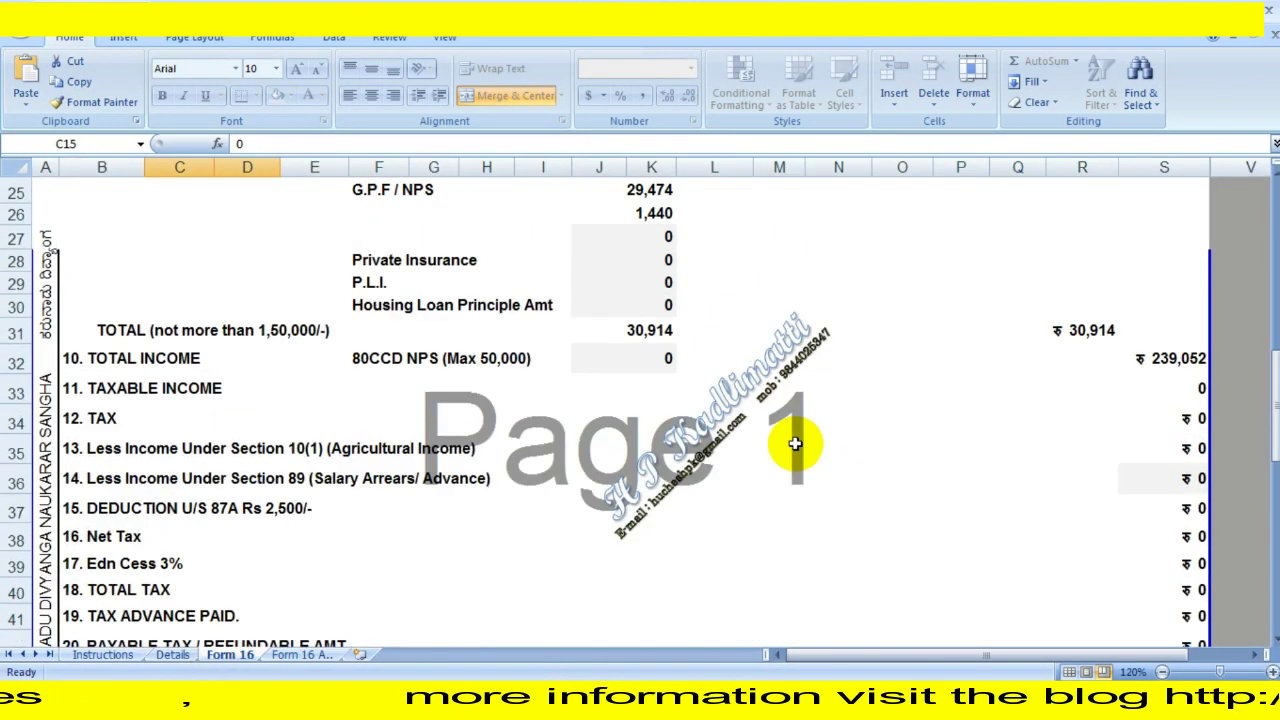
scroll(794, 443, up, 2)
scroll(789, 437, down, 9)
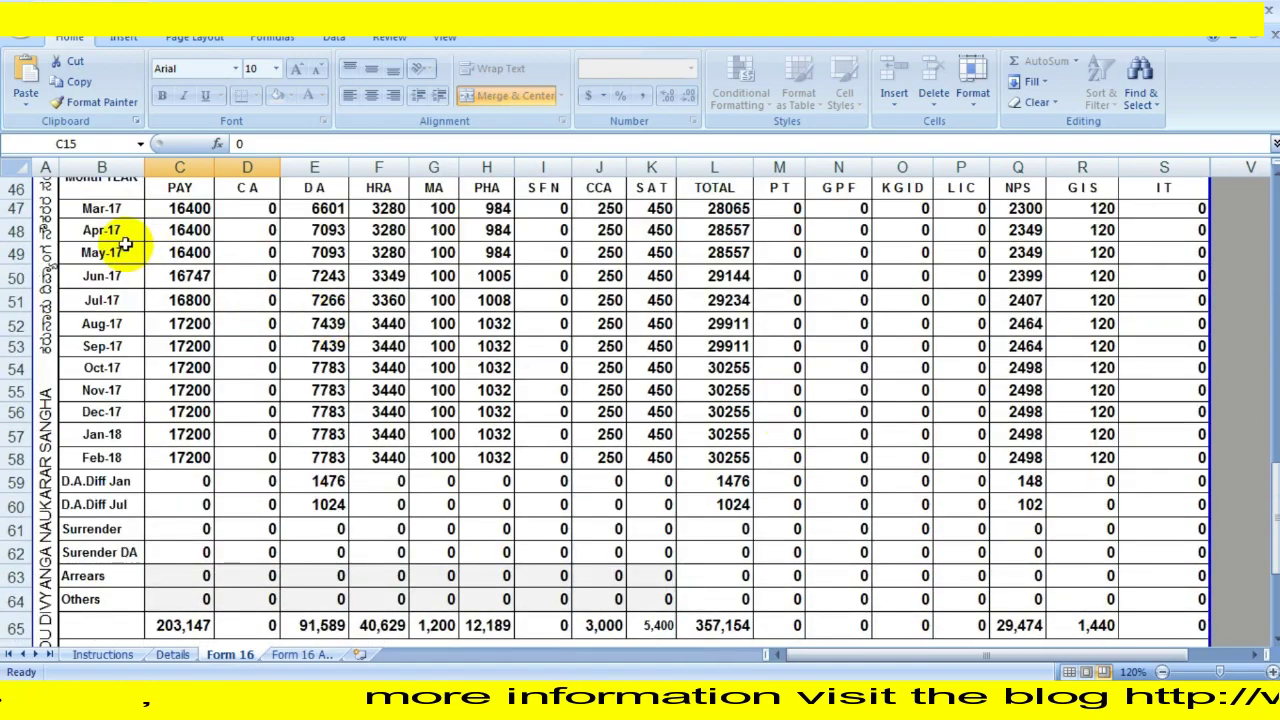
scroll(737, 523, down, 5)
scroll(646, 477, up, 11)
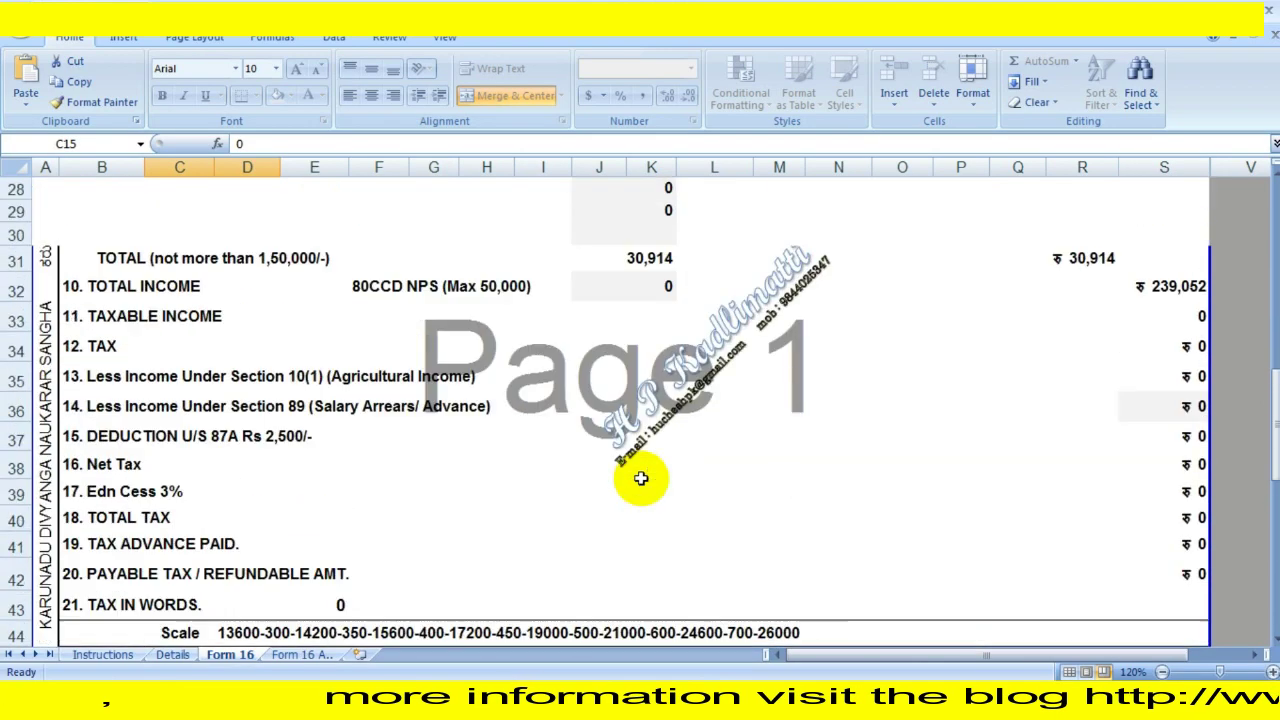
scroll(641, 479, up, 9)
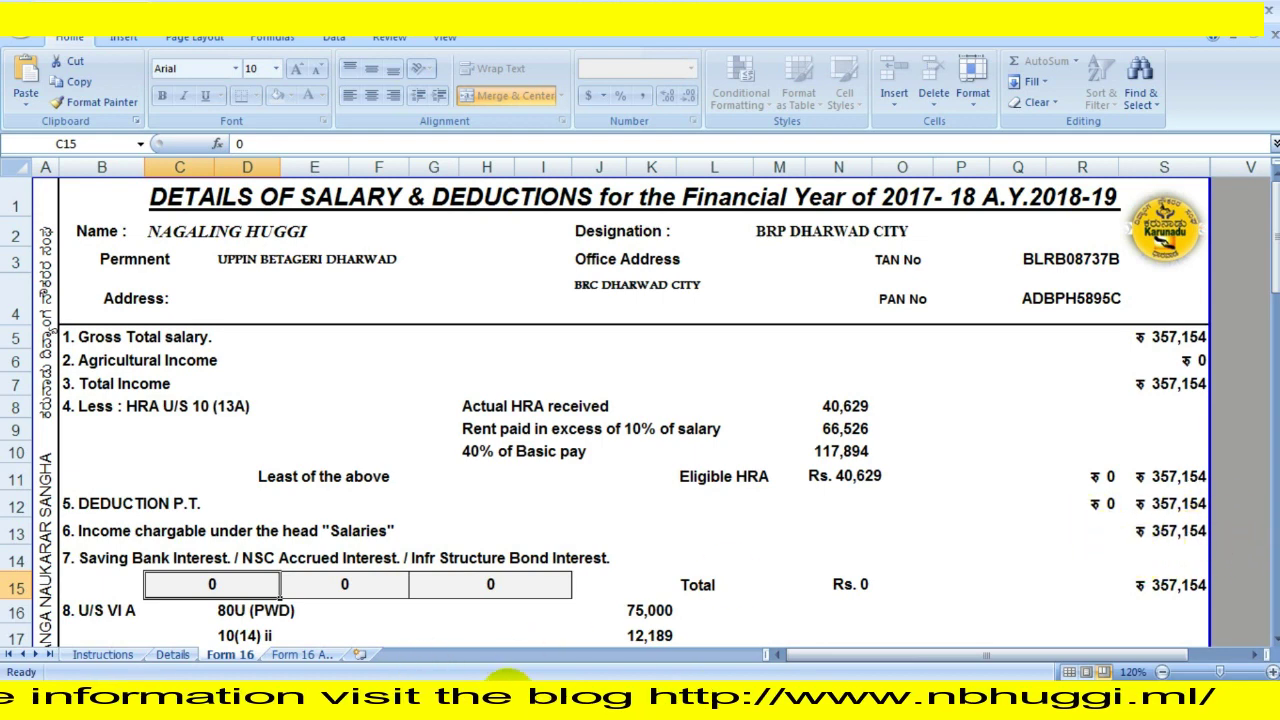
mouse_move(693, 688)
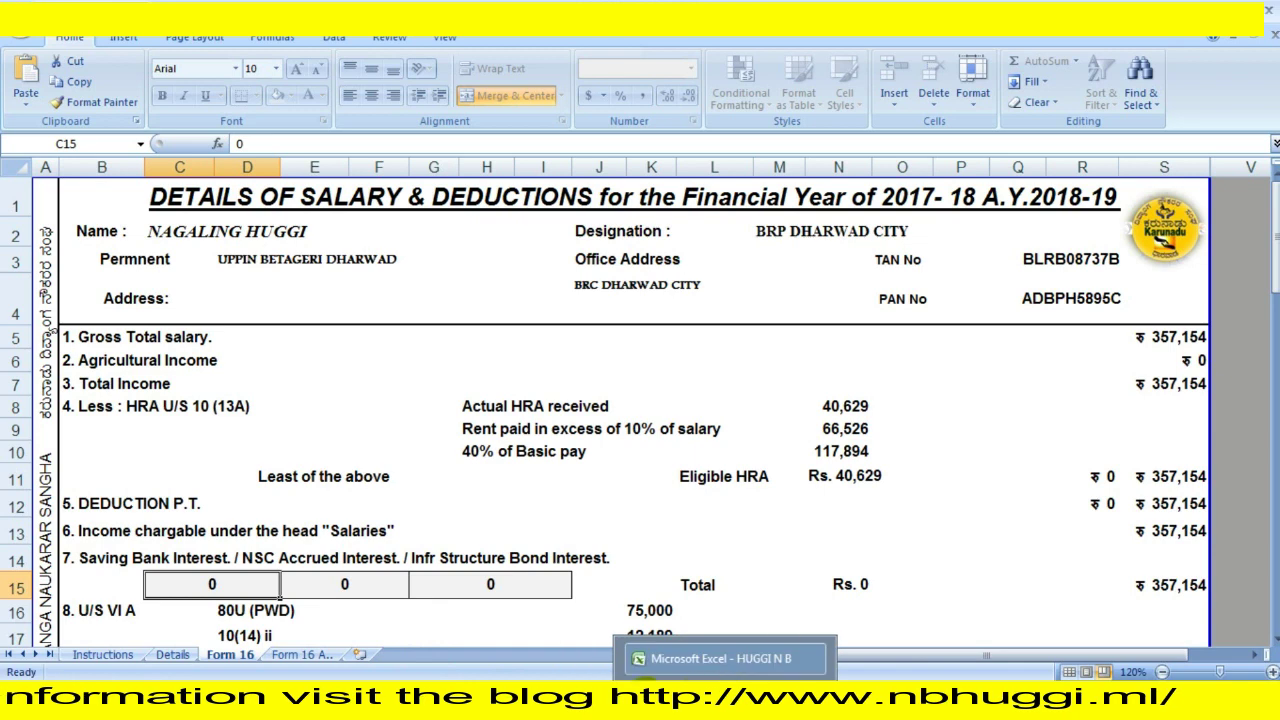
mouse_move(434, 695)
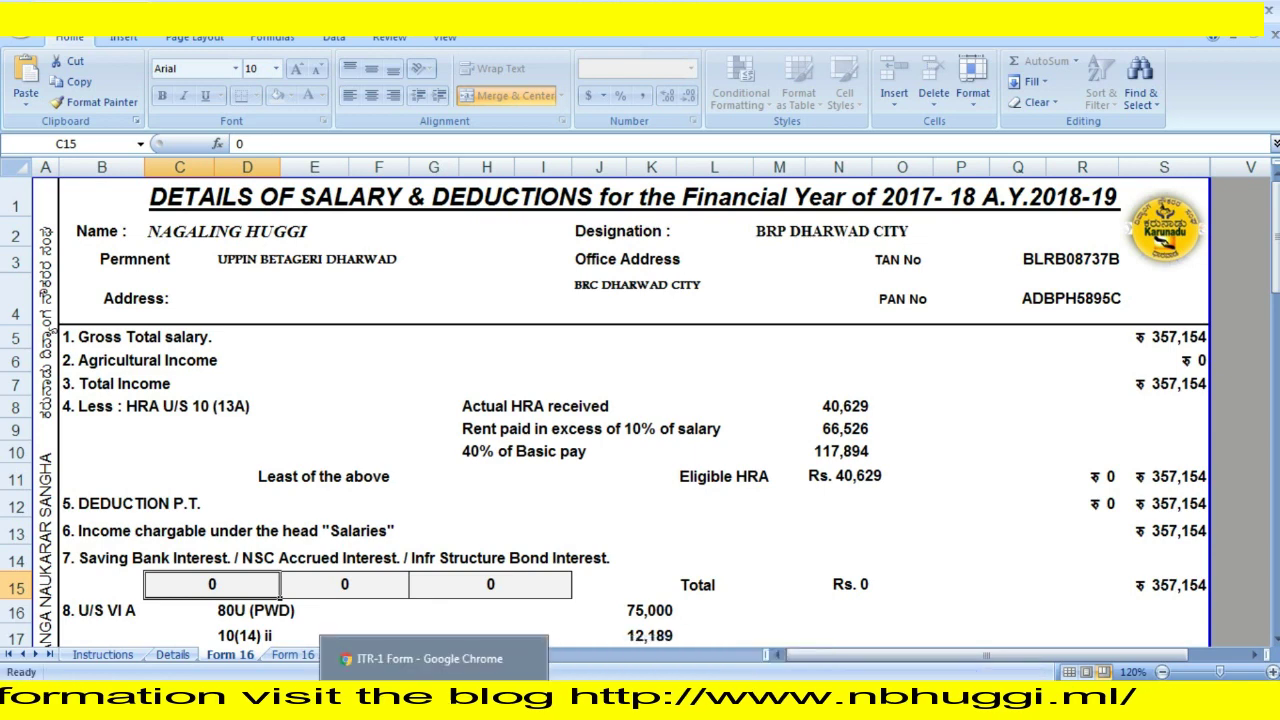
click(434, 695)
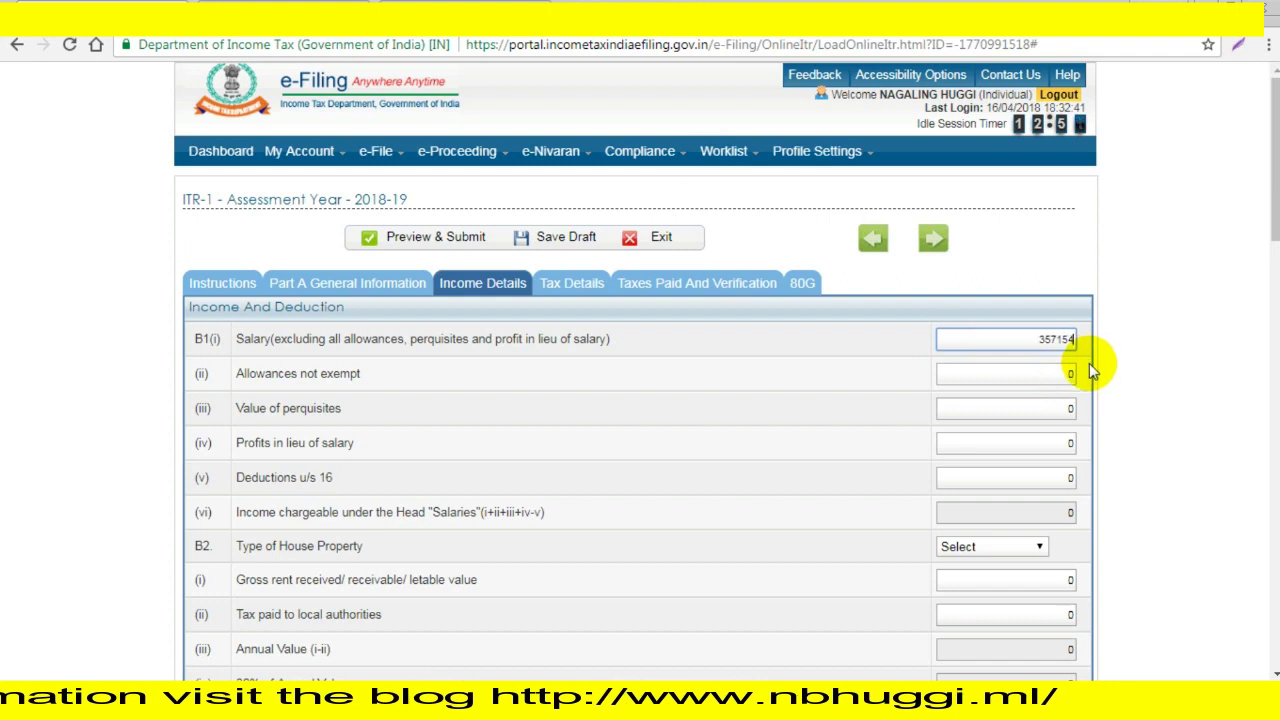
Commit the B1(i) salary of 357154 so gross total income reads 357154, then reach Part C.
click(1163, 385)
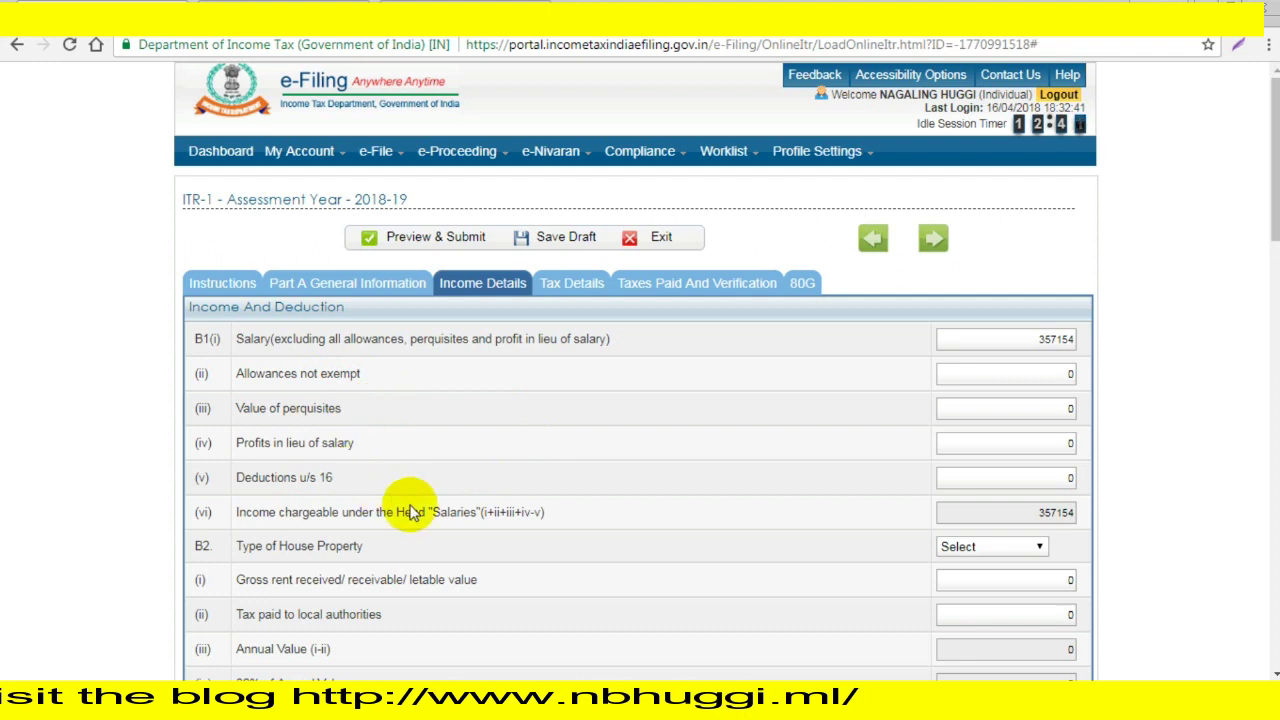
scroll(368, 565, down, 1)
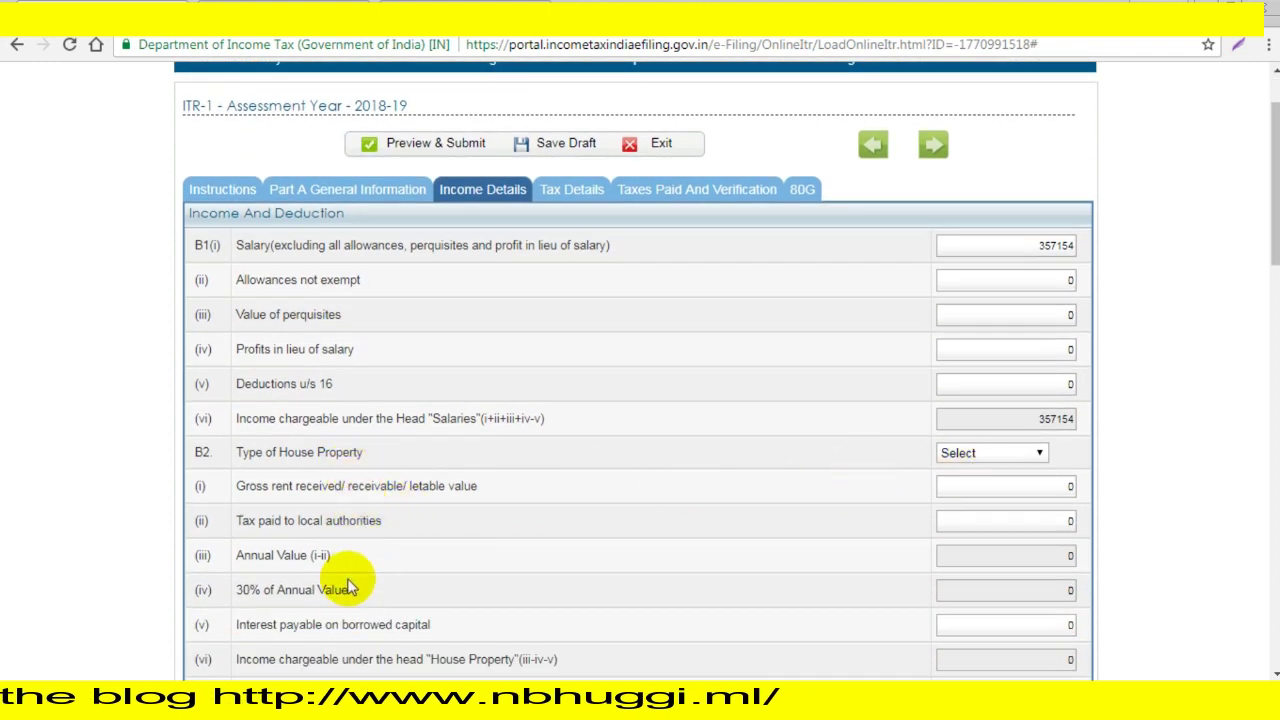
scroll(350, 588, down, 2)
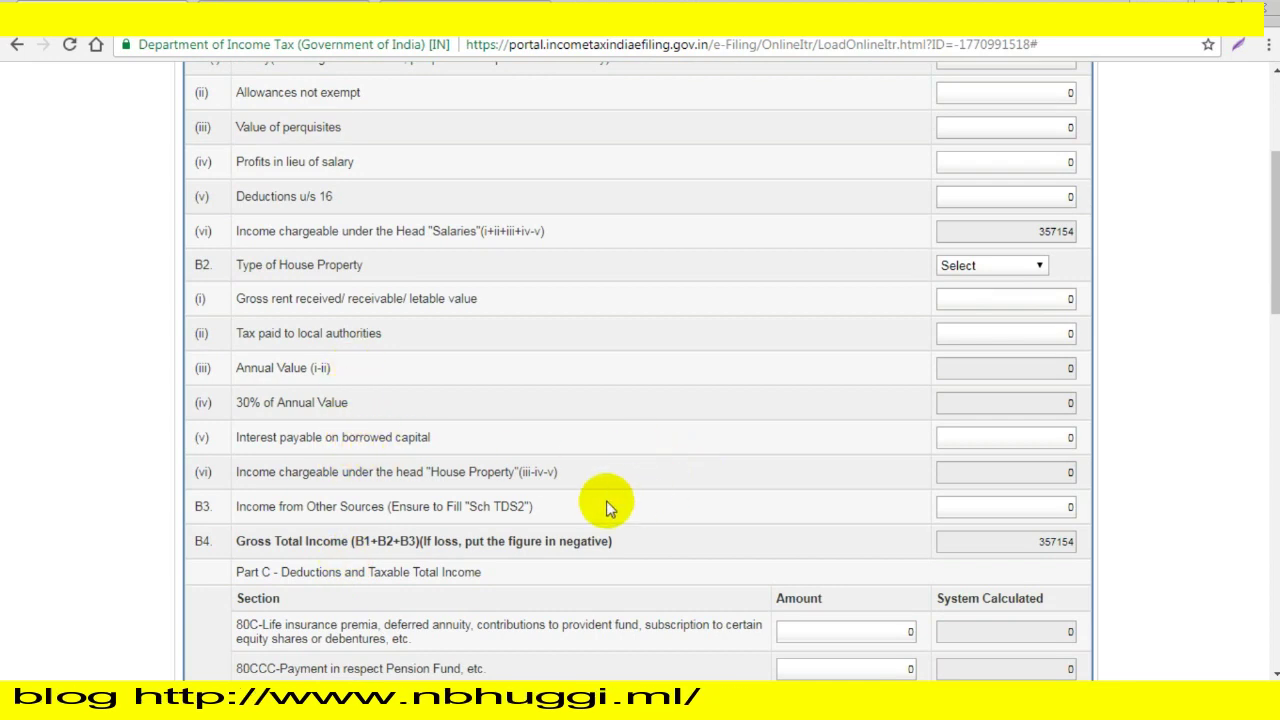
scroll(606, 505, down, 1)
scroll(606, 505, down, 1)
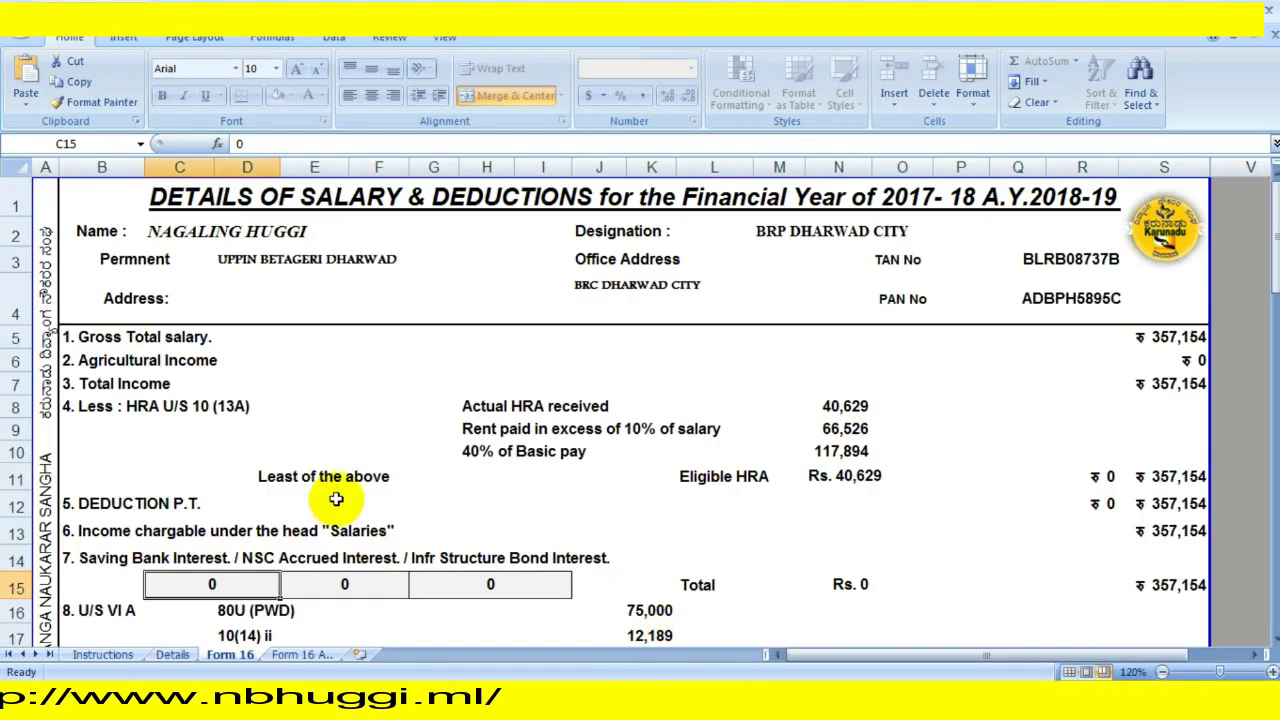
Scroll the Excel Form 16 sheet to the 9. Deduction U/S 80C rows totalling 30,914.
scroll(337, 497, down, 3)
scroll(338, 500, down, 1)
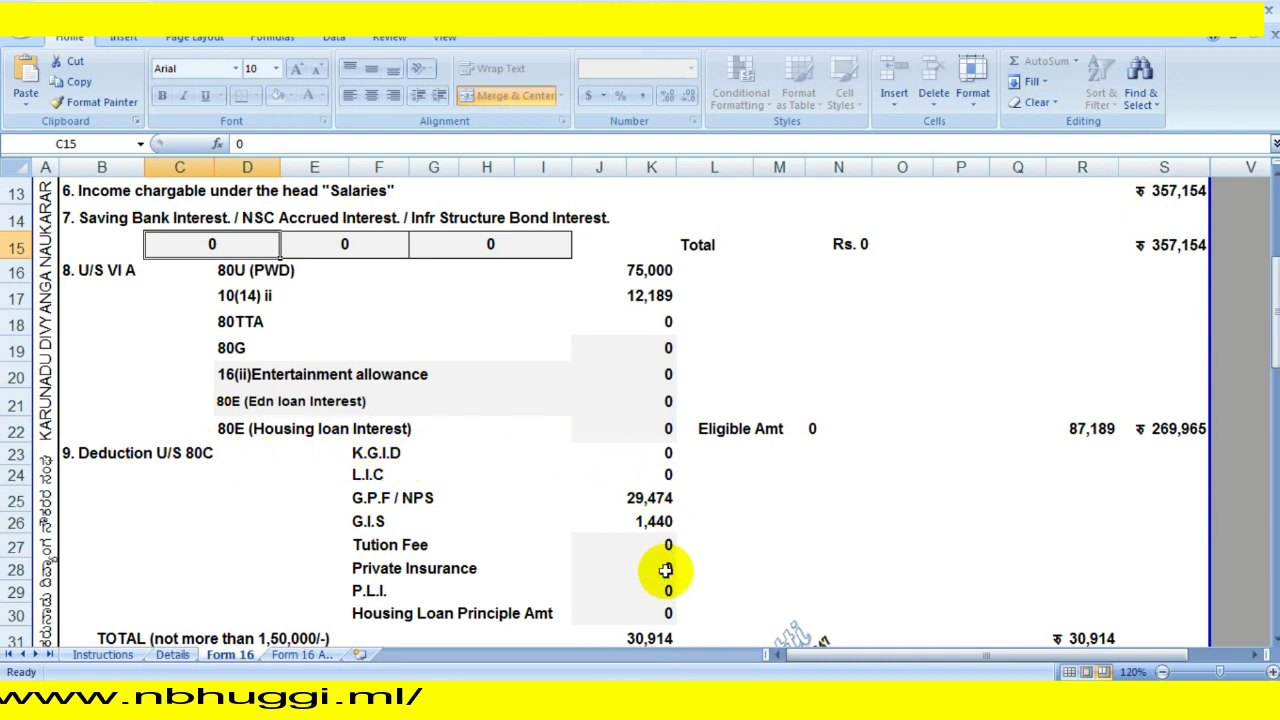
scroll(1110, 640, down, 1)
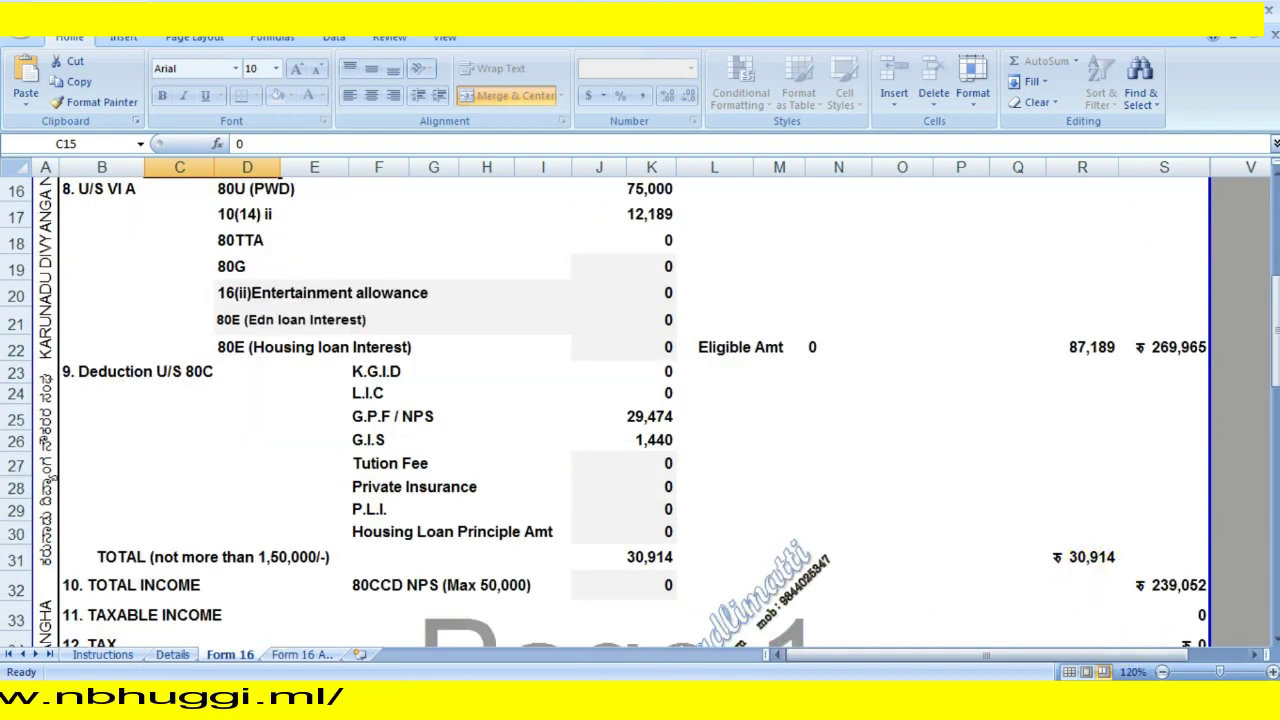
mouse_move(710, 690)
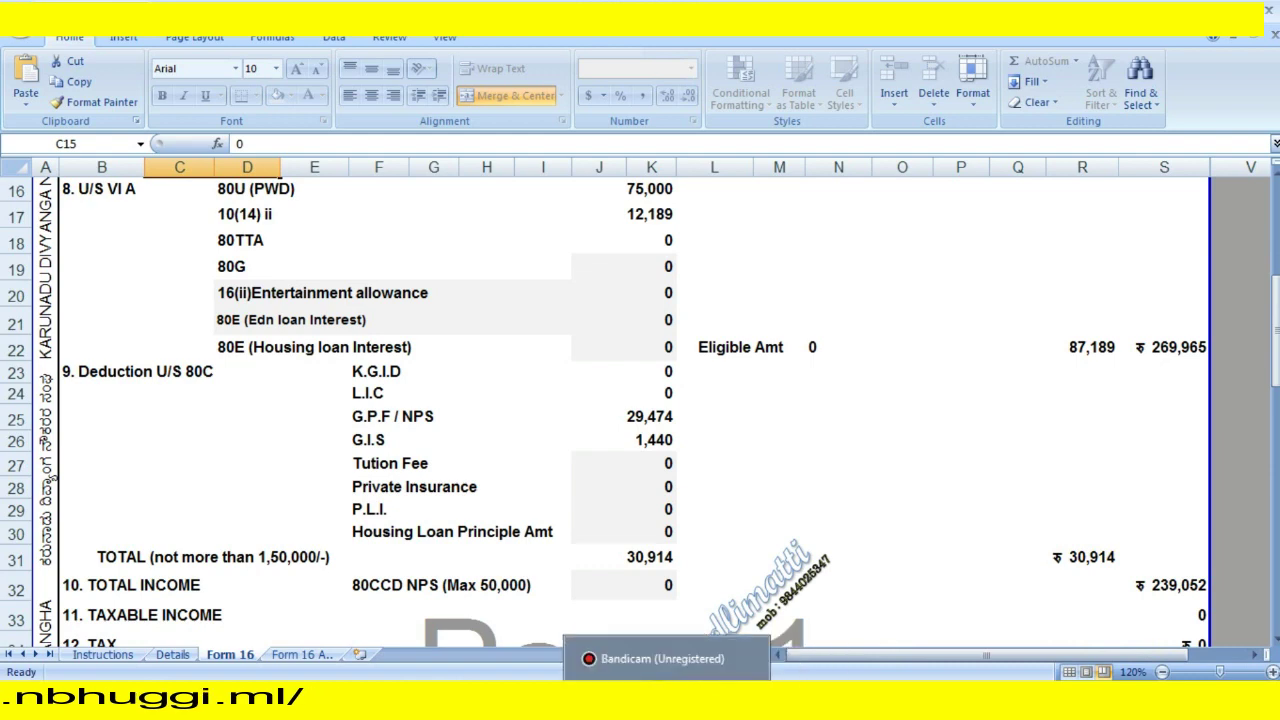
Back in the ITR-1 form, enter 30914 in the 80C Amount field so it is system-calculated.
click(440, 690)
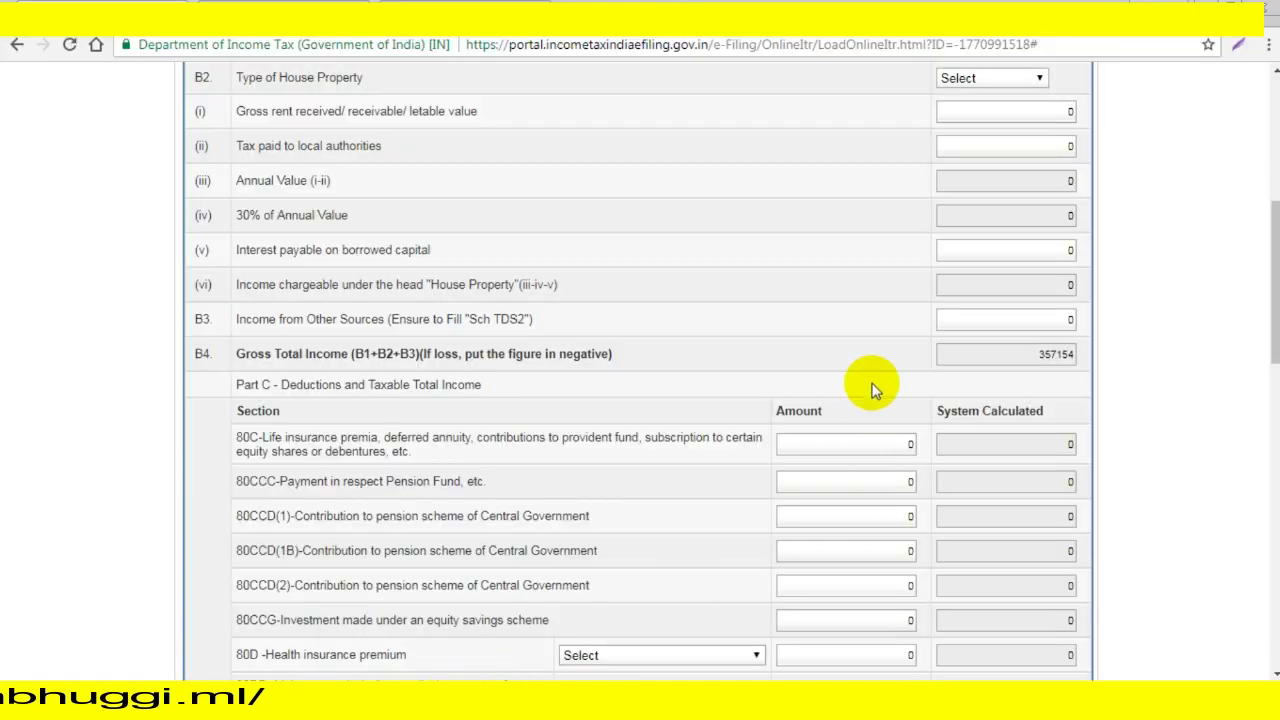
click(905, 444)
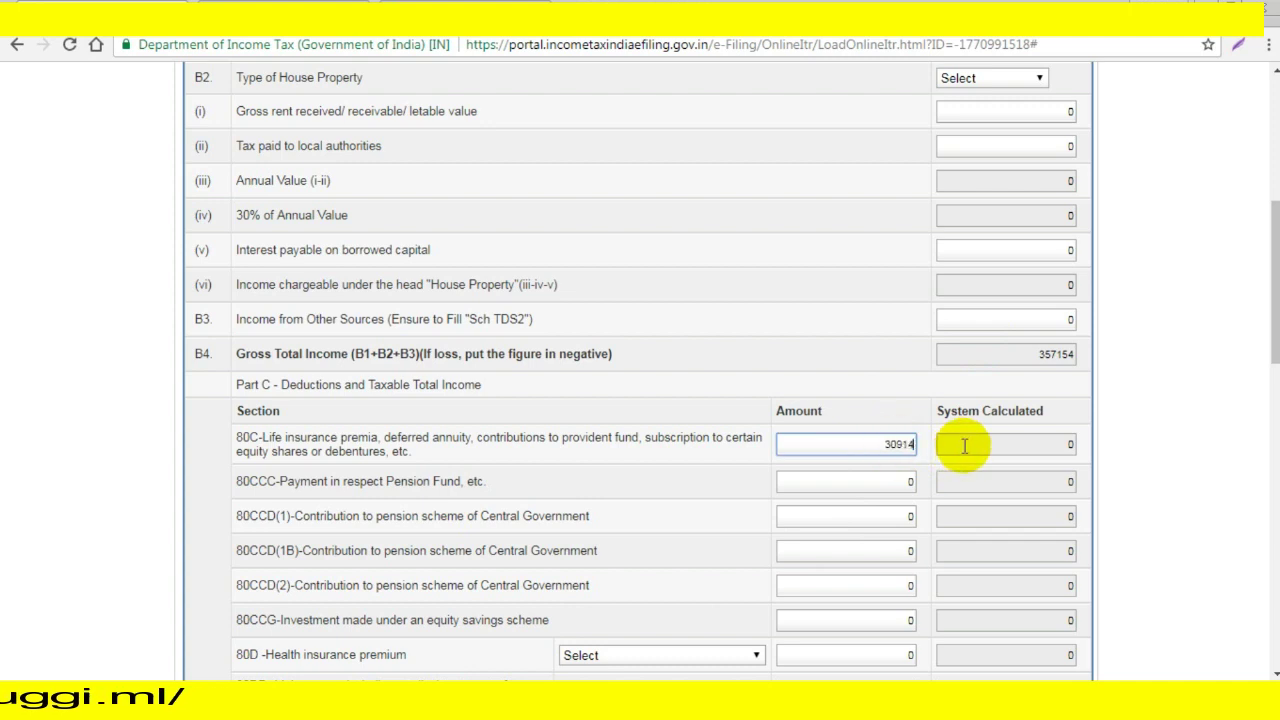
click(1196, 522)
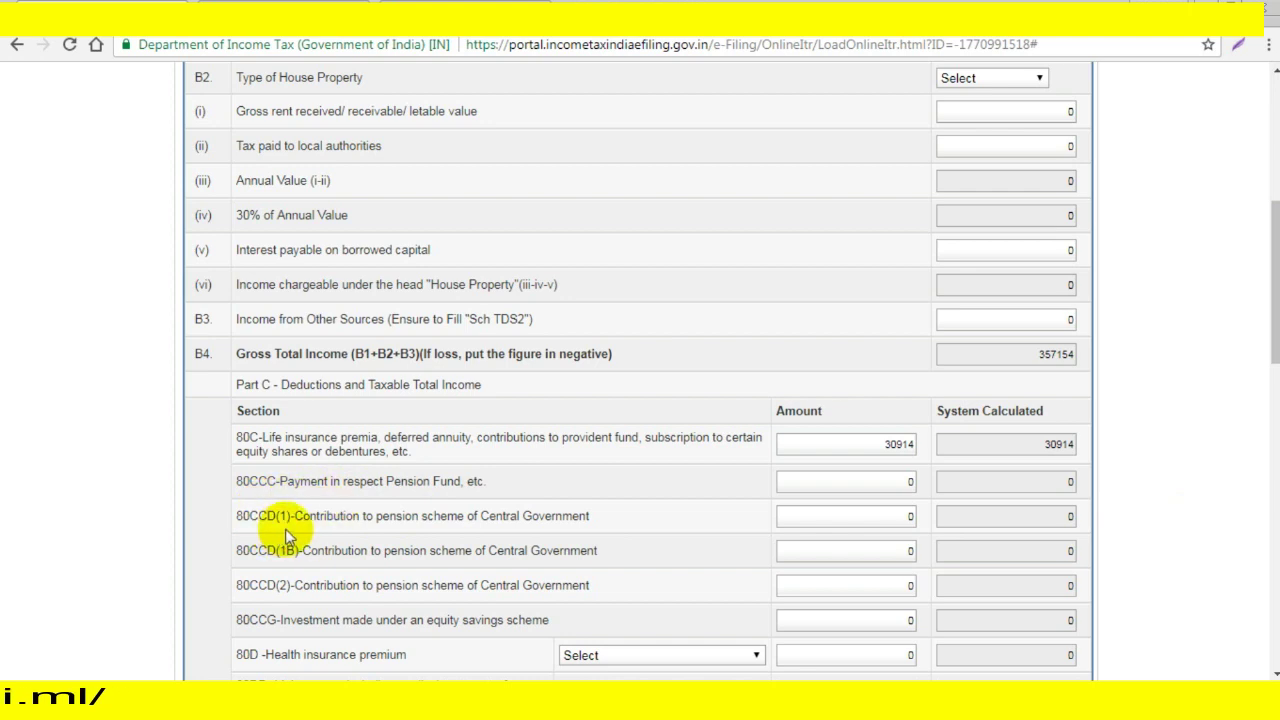
scroll(359, 498, down, 1)
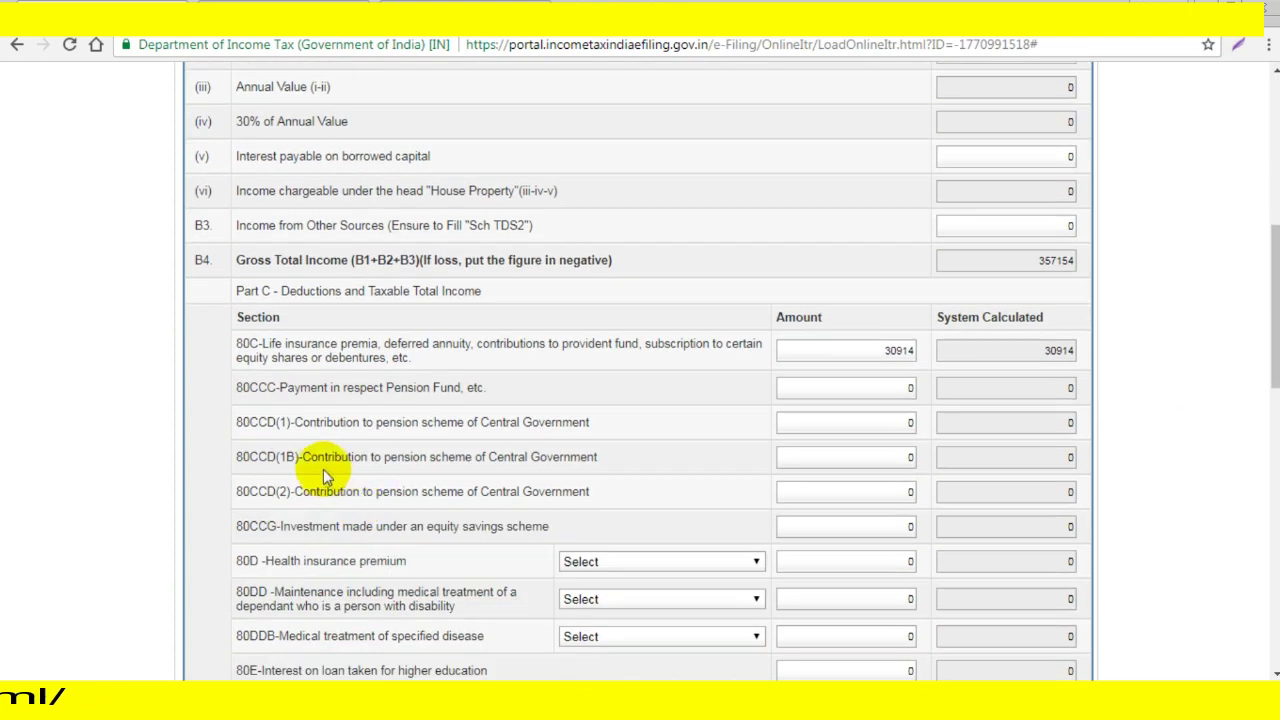
scroll(327, 451, down, 2)
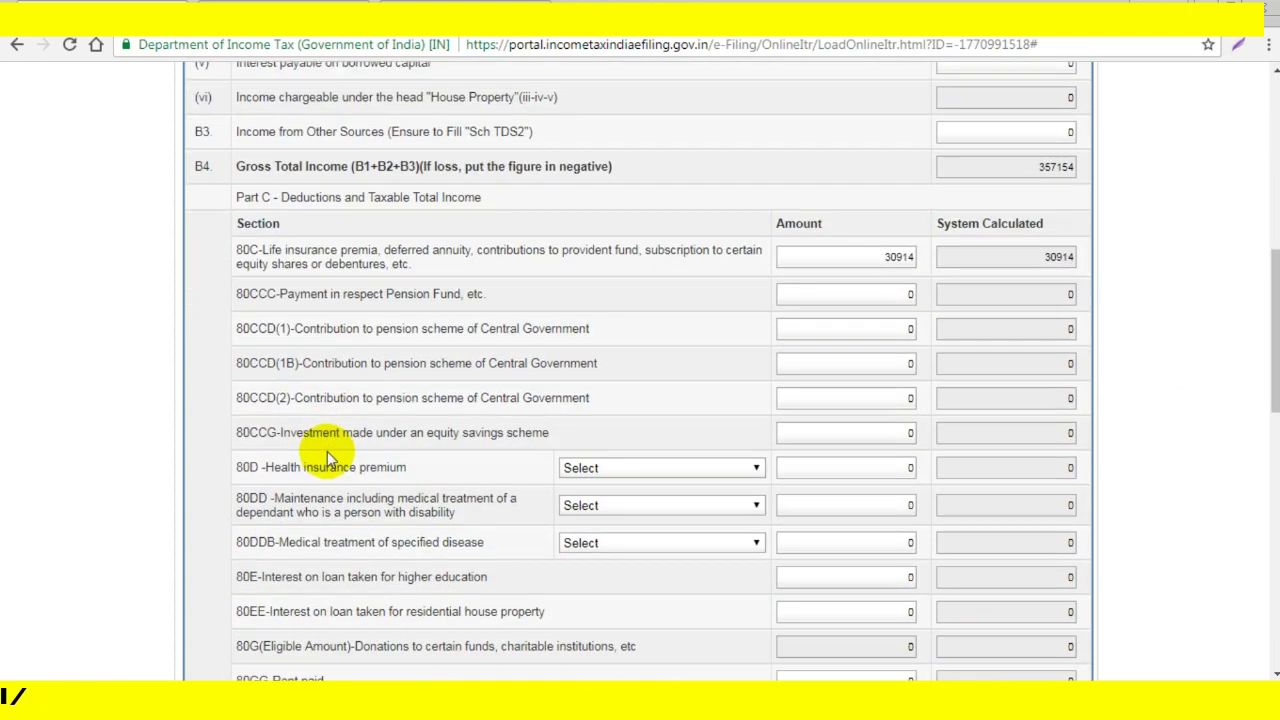